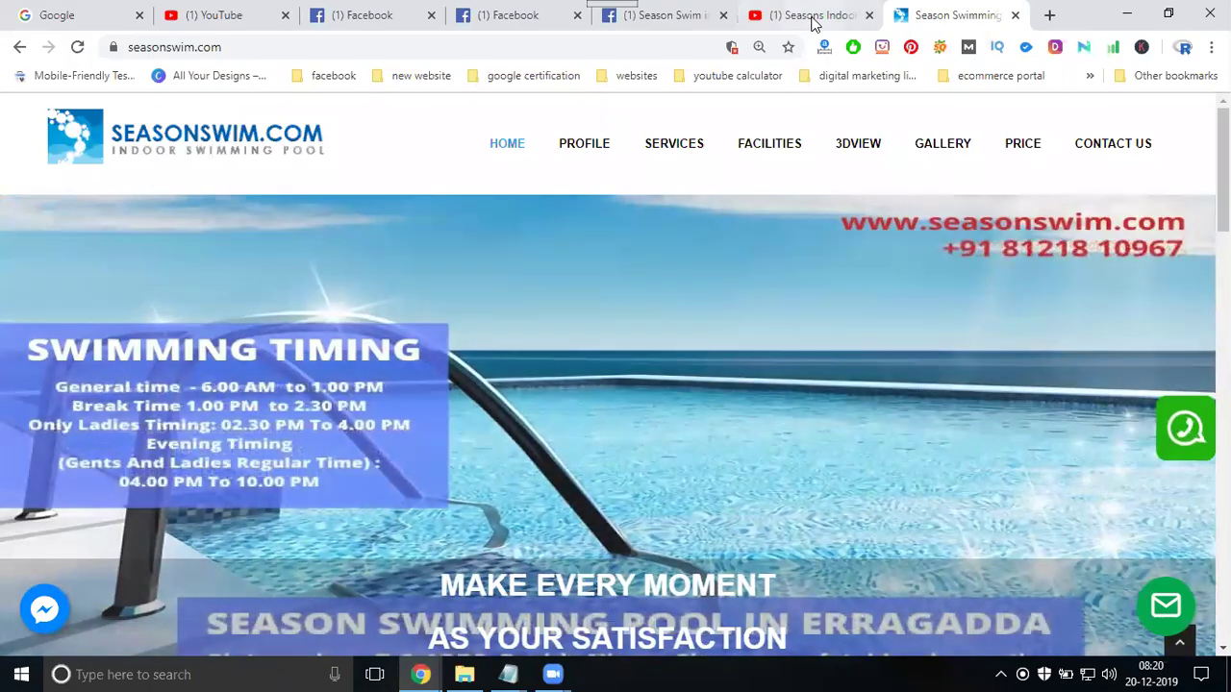
- Browse the swimming pool channel's YouTube videos, then return to the Season Swim in Hyderabad page
left_click(812, 16)
mouse_move(827, 114)
scroll(829, 435, "up", 2)
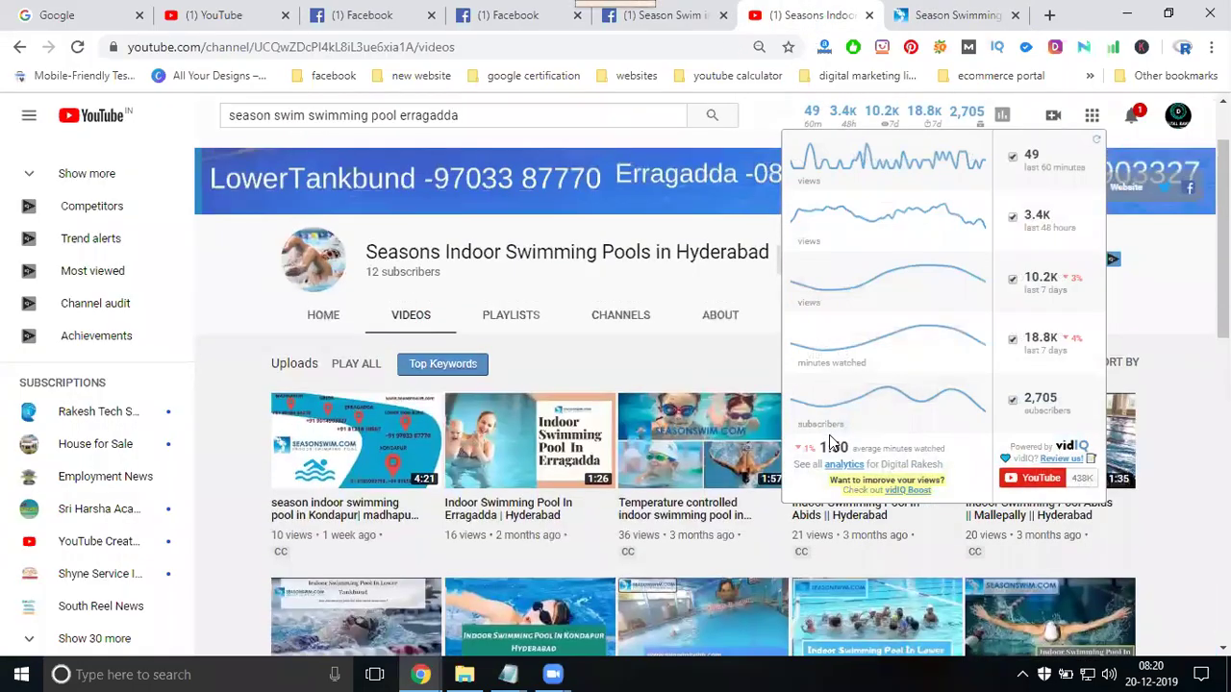
scroll(831, 443, "up", 2)
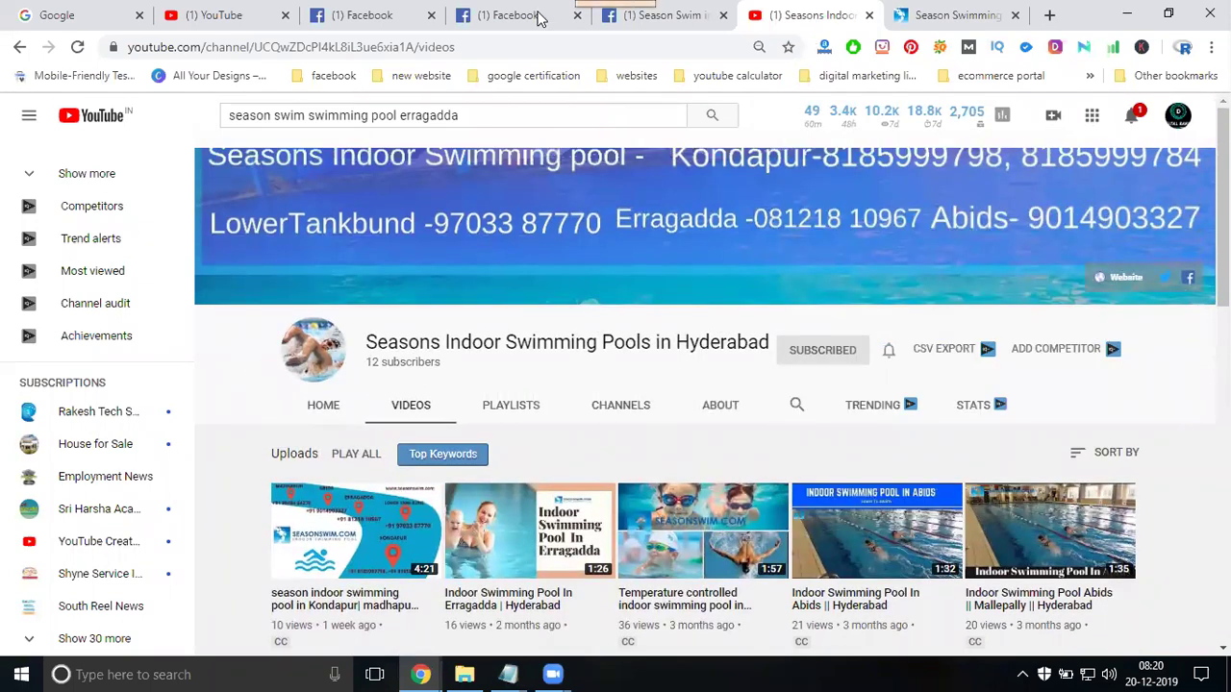
left_click(665, 16)
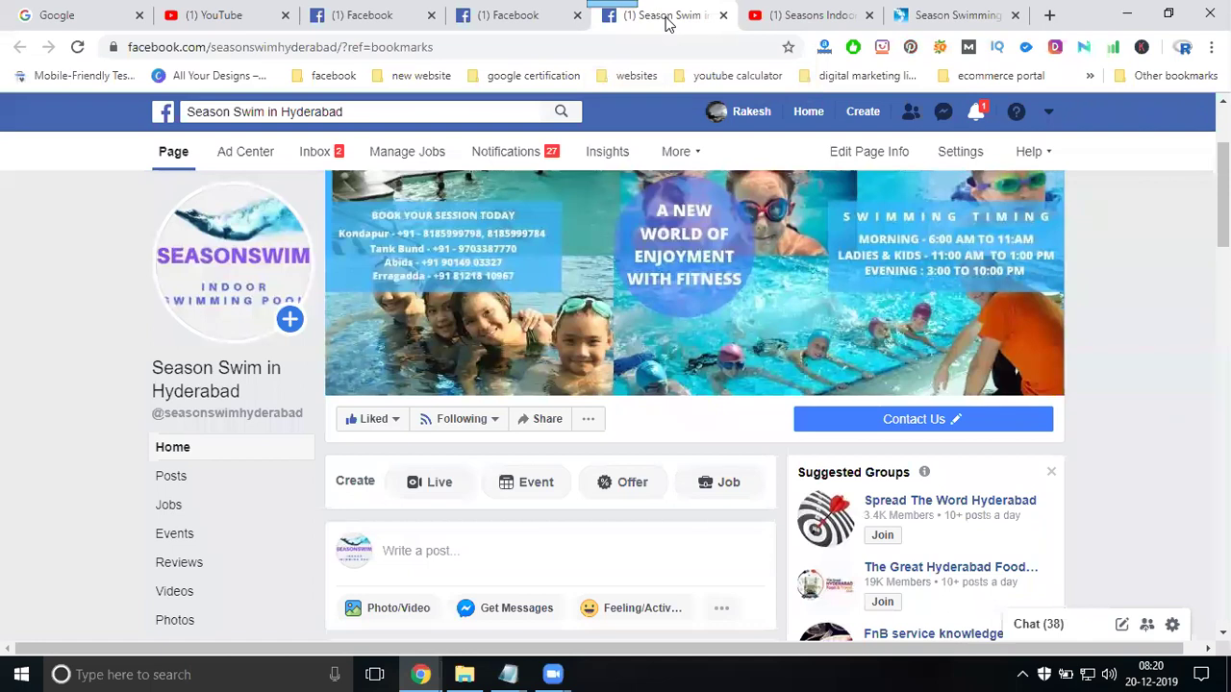
- Load fbapp.us/youtube, the YouTube Tab for Facebook Page site, in a new browser tab
scroll(83, 356, "down", 2)
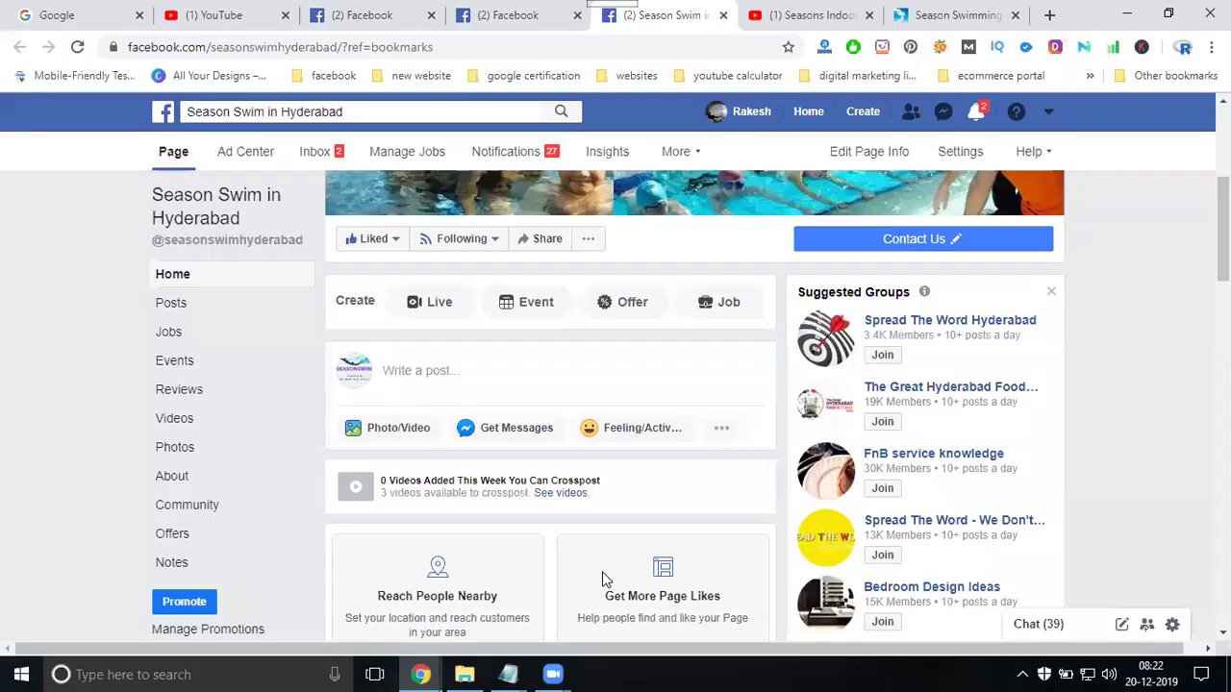
left_click(1049, 15)
type("fbapp.us/youtube")
key("Return")
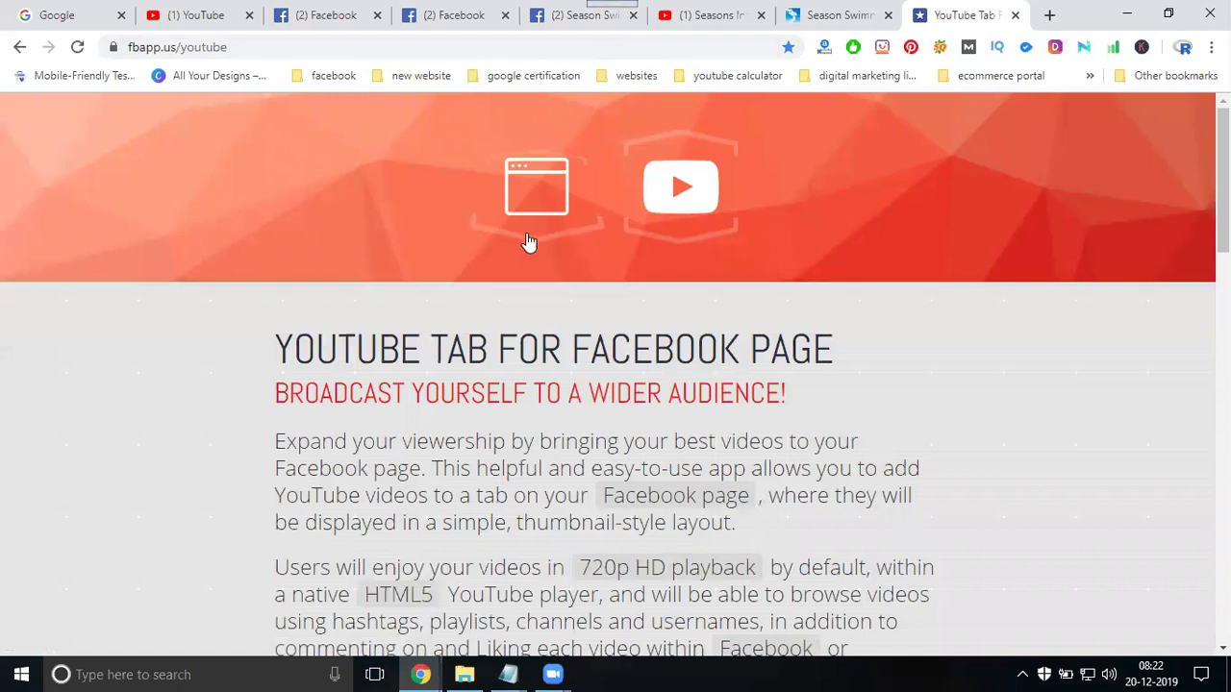
- Choose 'Add App to Your Page' on the fbapp.us YouTube Tab site
scroll(528, 241, "down", 4)
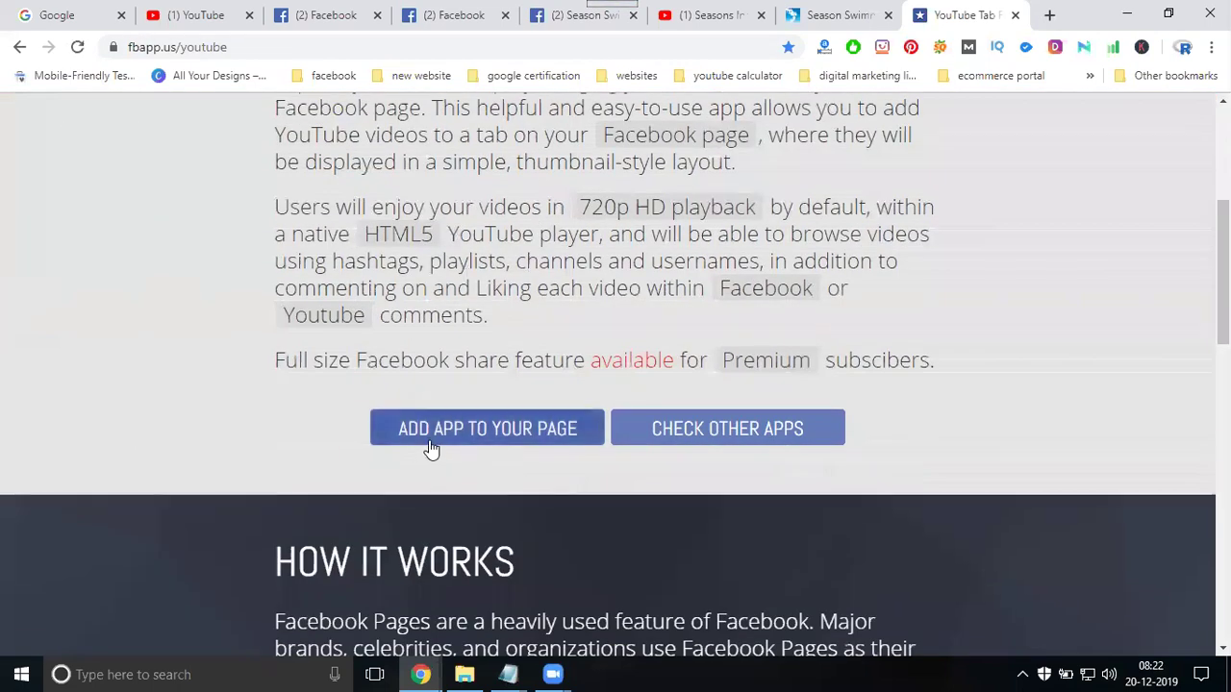
left_click(523, 434)
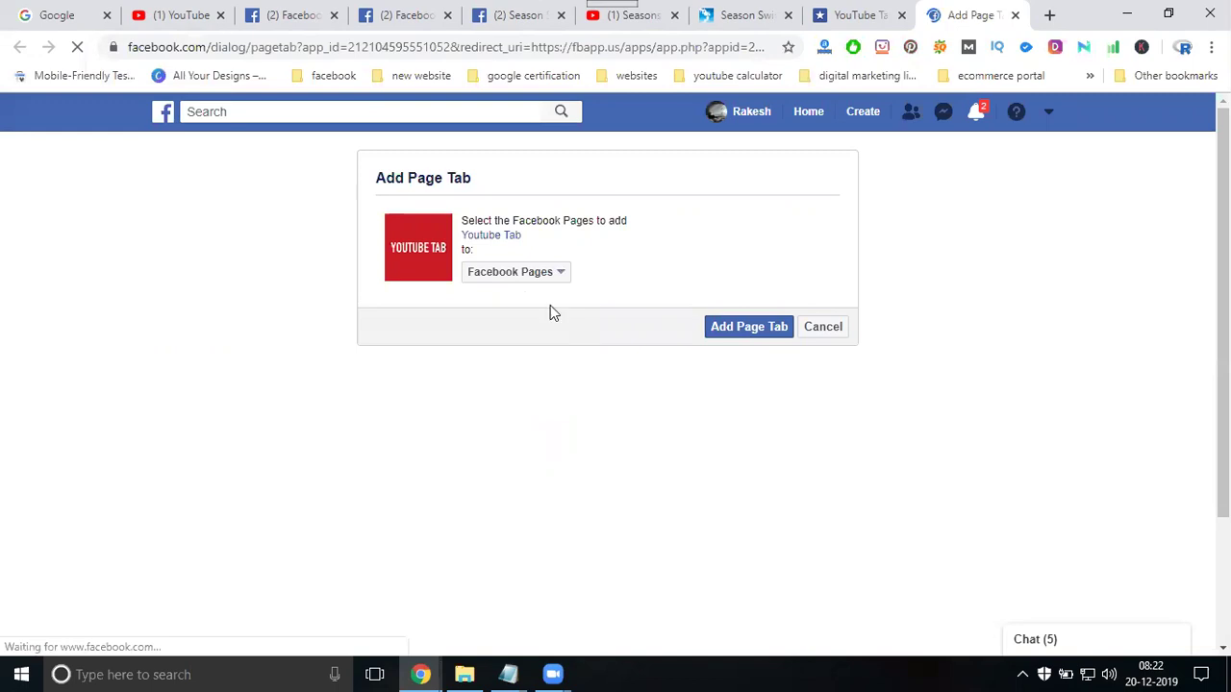
- Select Season Swim in Hyderabad from the Facebook Pages list in the Add Page Tab dialog
left_click(530, 274)
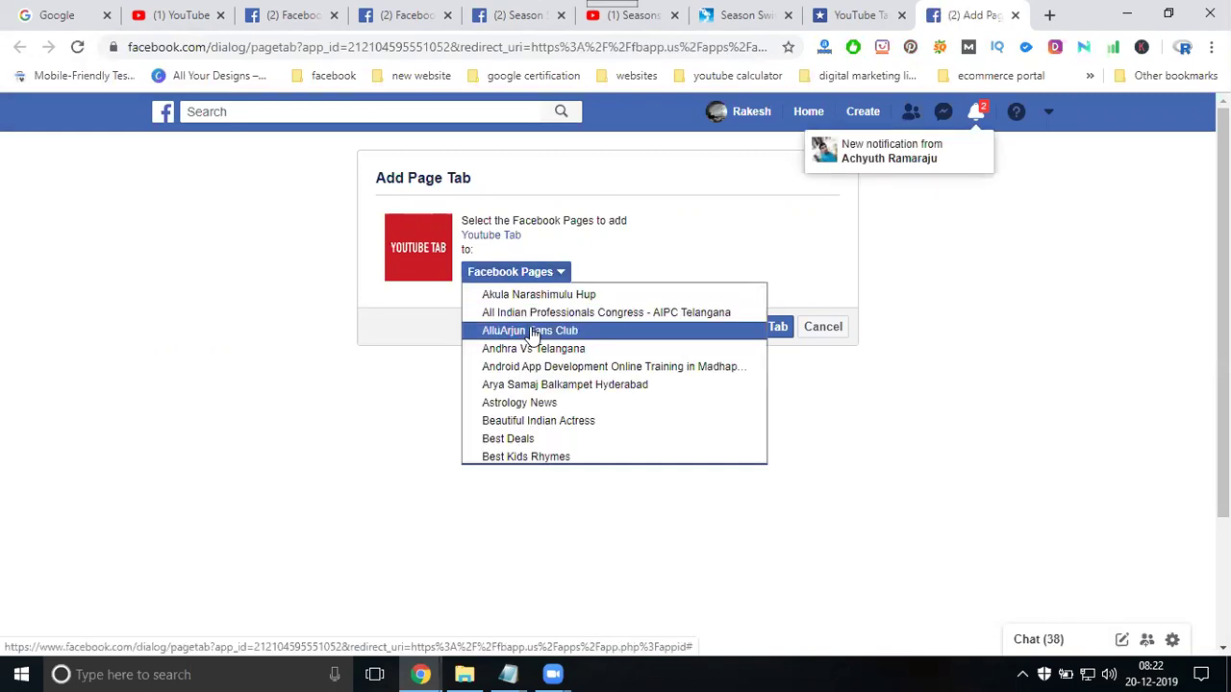
scroll(531, 328, "down", 10)
scroll(531, 349, "down", 1)
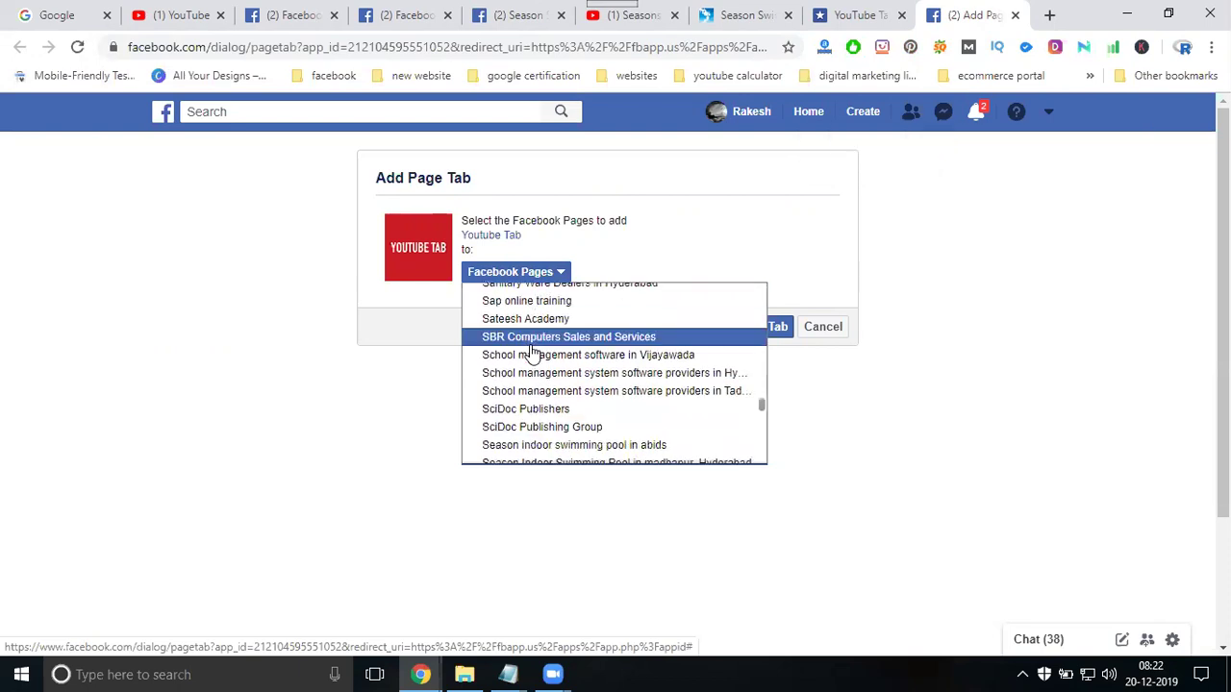
scroll(531, 348, "down", 1)
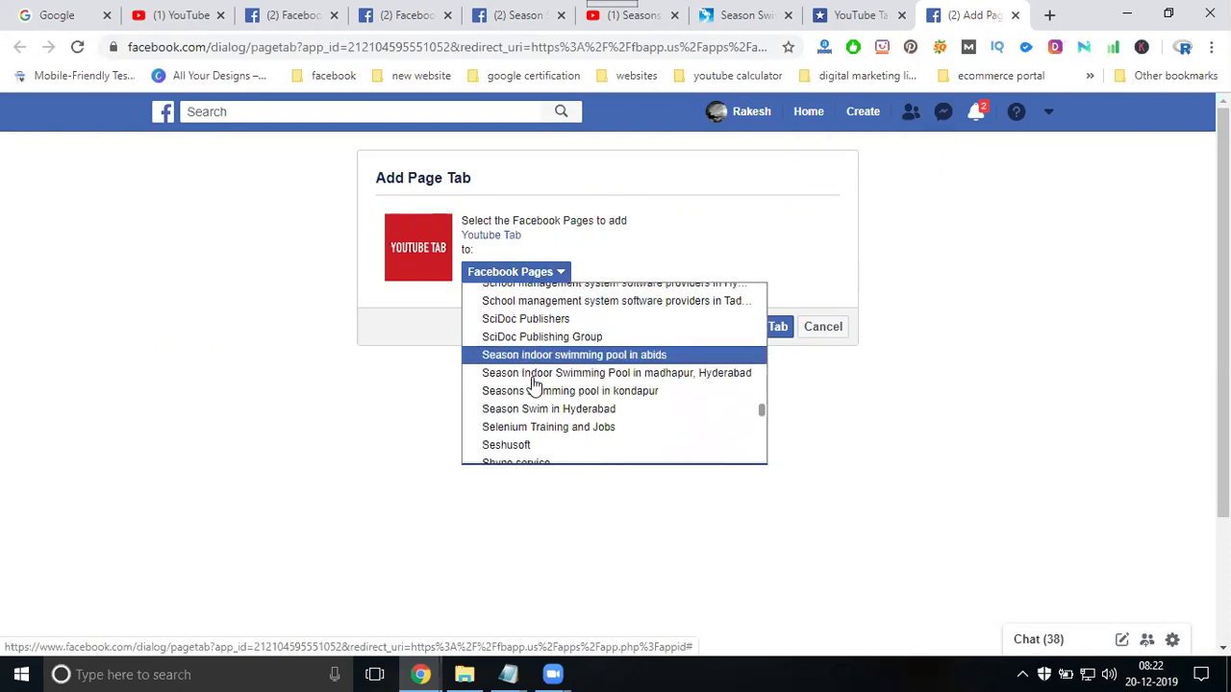
left_click(543, 412)
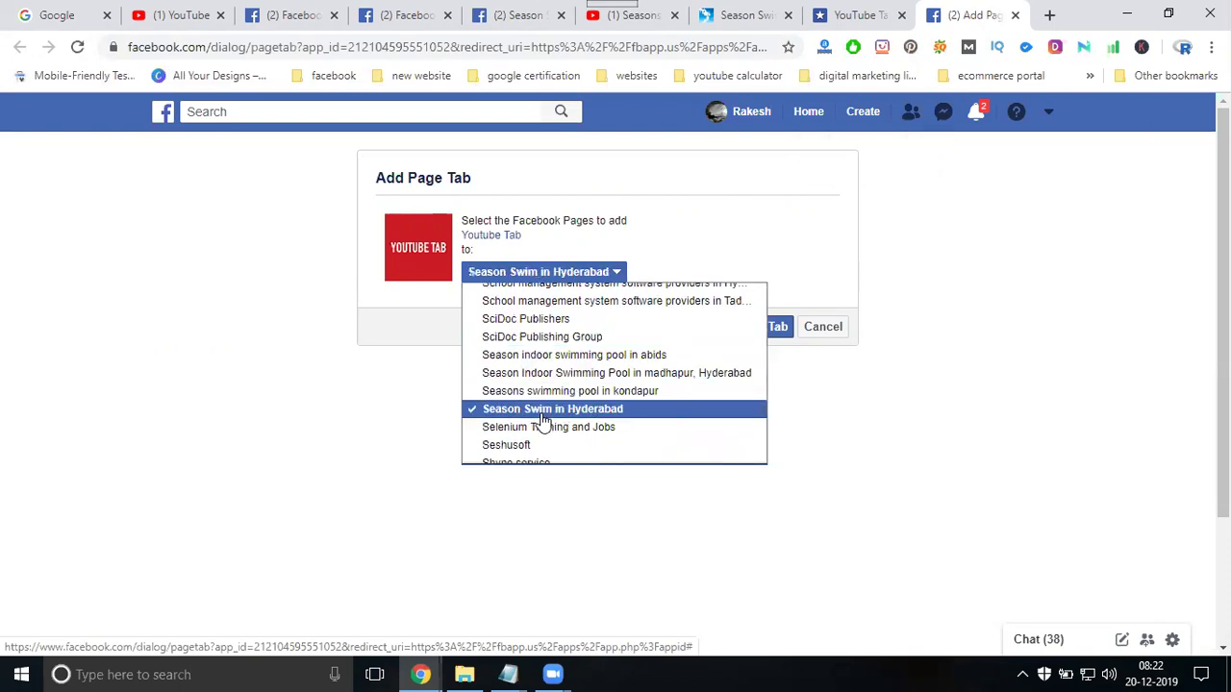
left_click(354, 386)
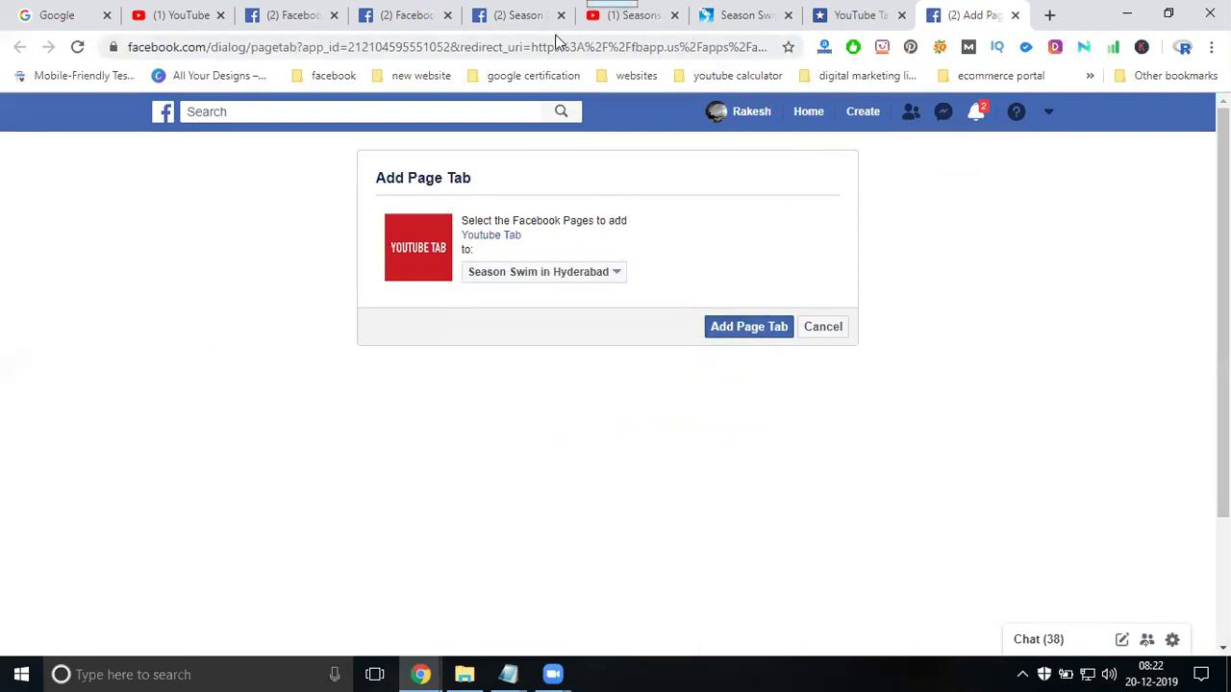
left_click(521, 15)
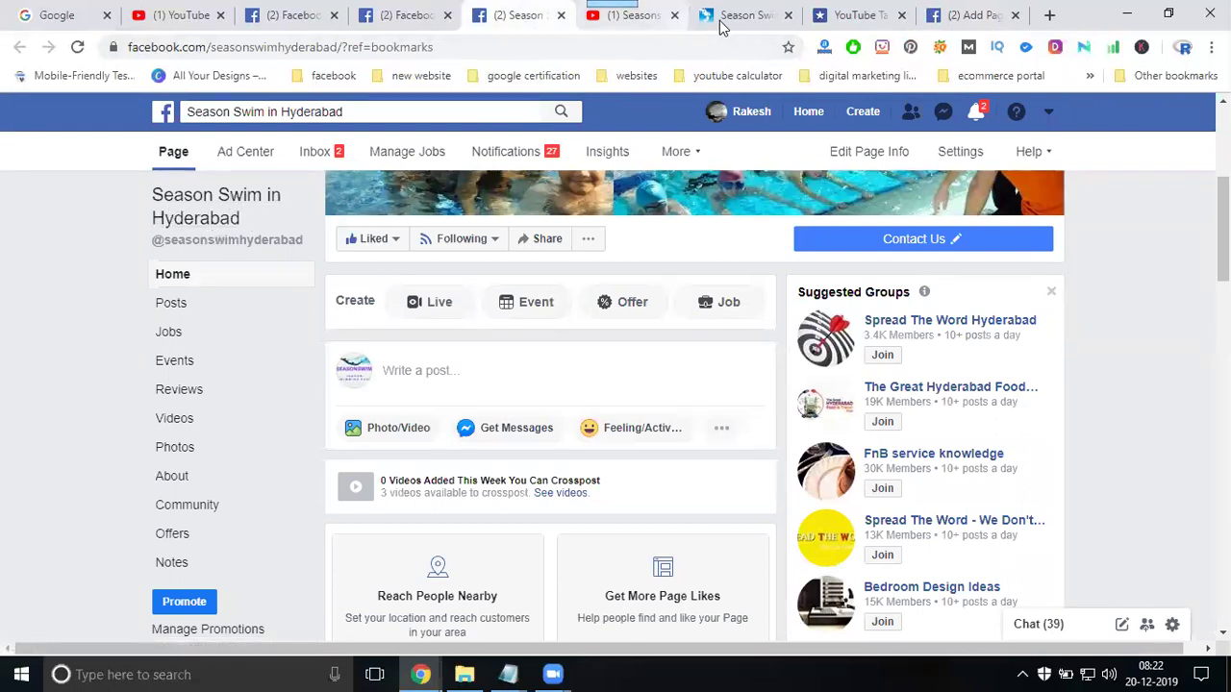
- Confirm Add Page Tab to attach the YouTube Tab to Season Swim in Hyderabad
left_click(851, 15)
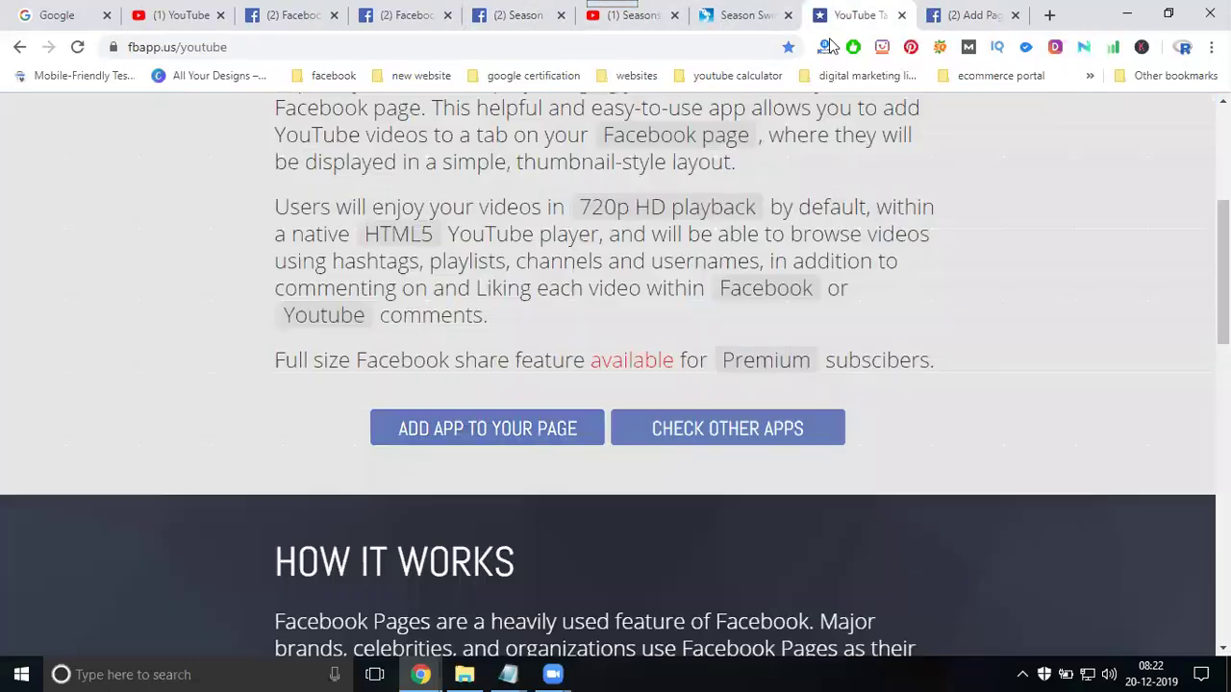
left_click(993, 11)
left_click(730, 327)
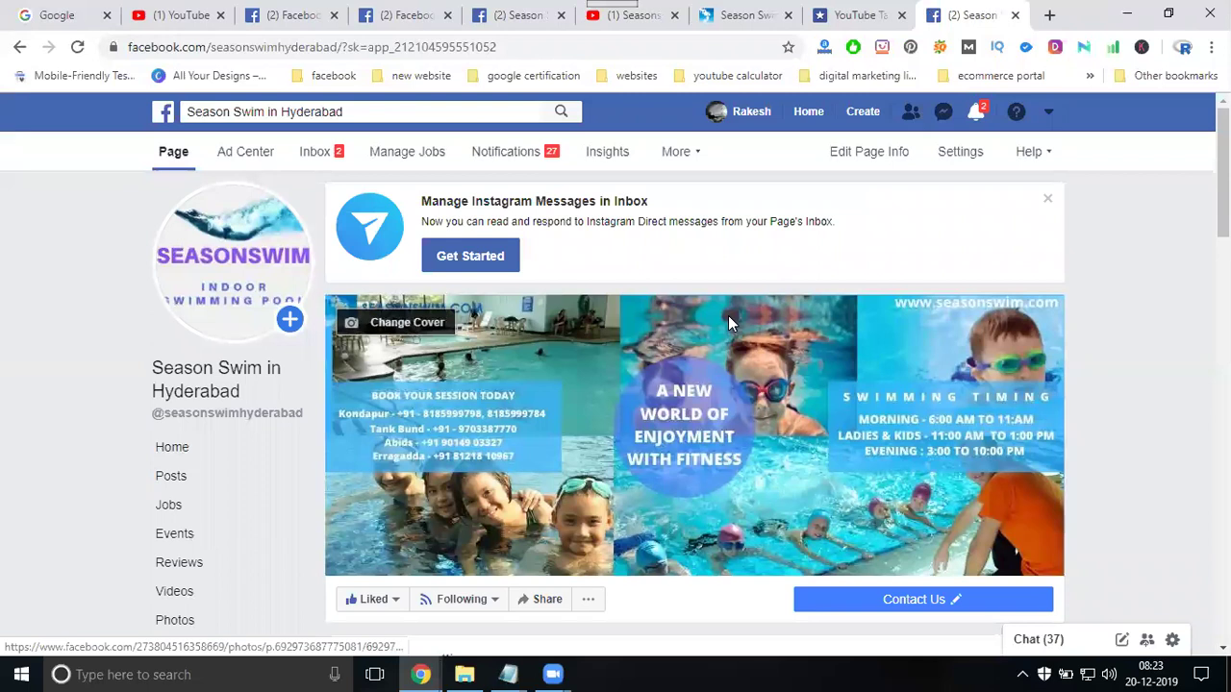
- Replace the theofficialfacebook YouTube Channel ID with the swimming pool channel's ID
scroll(750, 365, "down", 4)
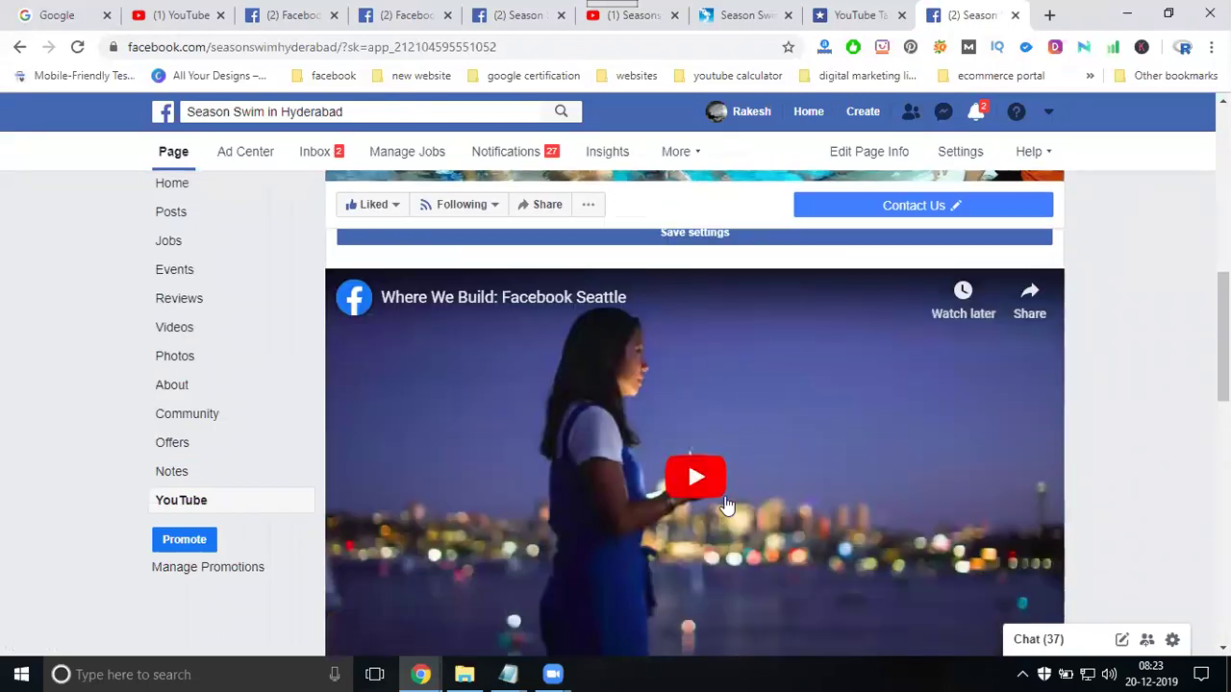
left_click(746, 14)
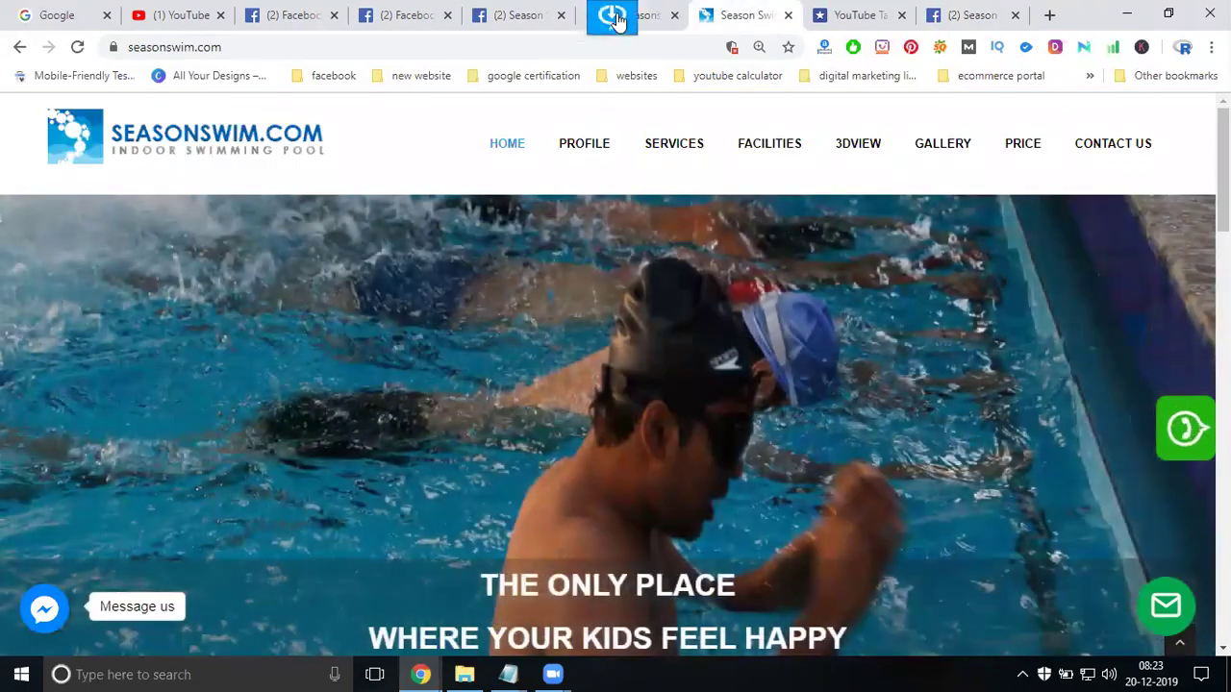
left_click(646, 17)
double_click(339, 45)
key("ctrl+c")
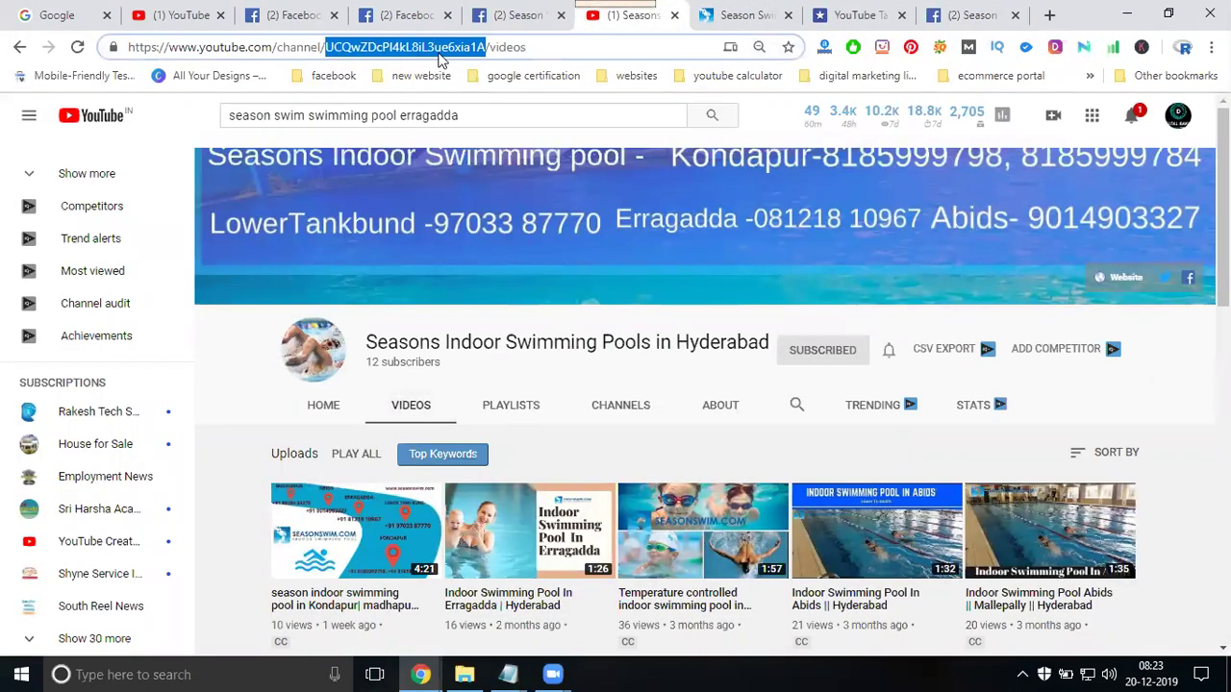
left_click(969, 15)
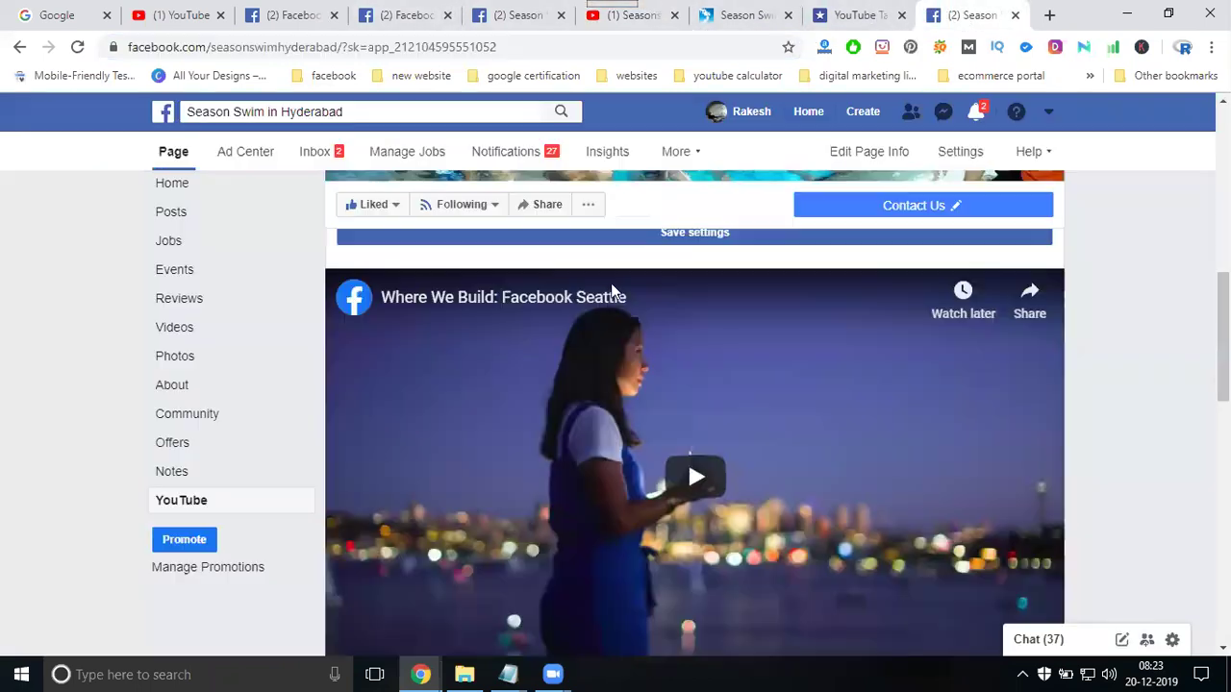
scroll(500, 348, "down", 5)
scroll(500, 348, "up", 8)
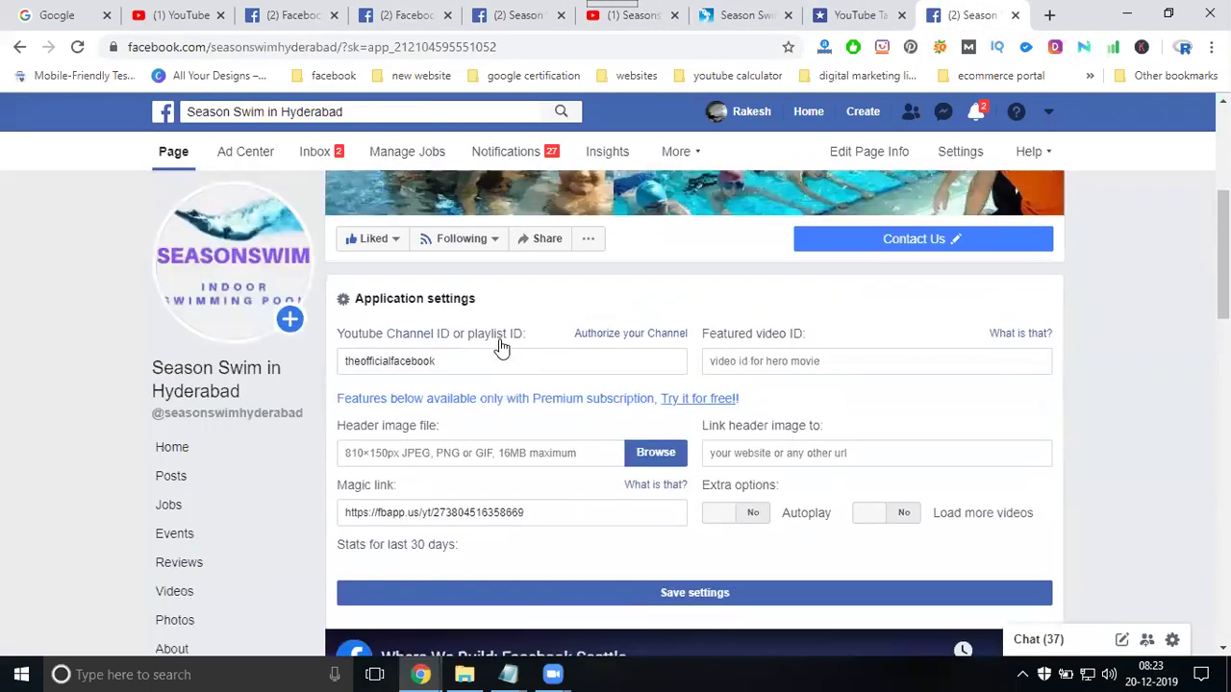
left_click(480, 362)
key("ctrl+a")
key("ctrl+v")
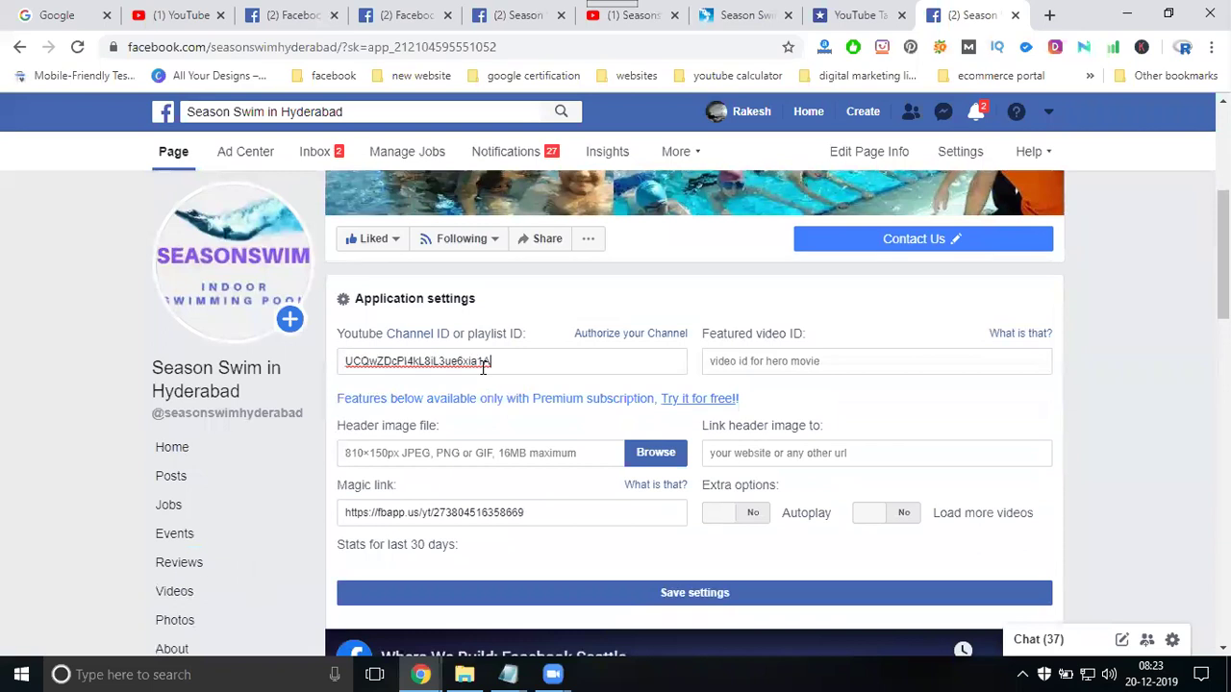
left_click(792, 369)
- Set the Featured video ID to the pool channel's first uploaded video and submit
left_click(634, 15)
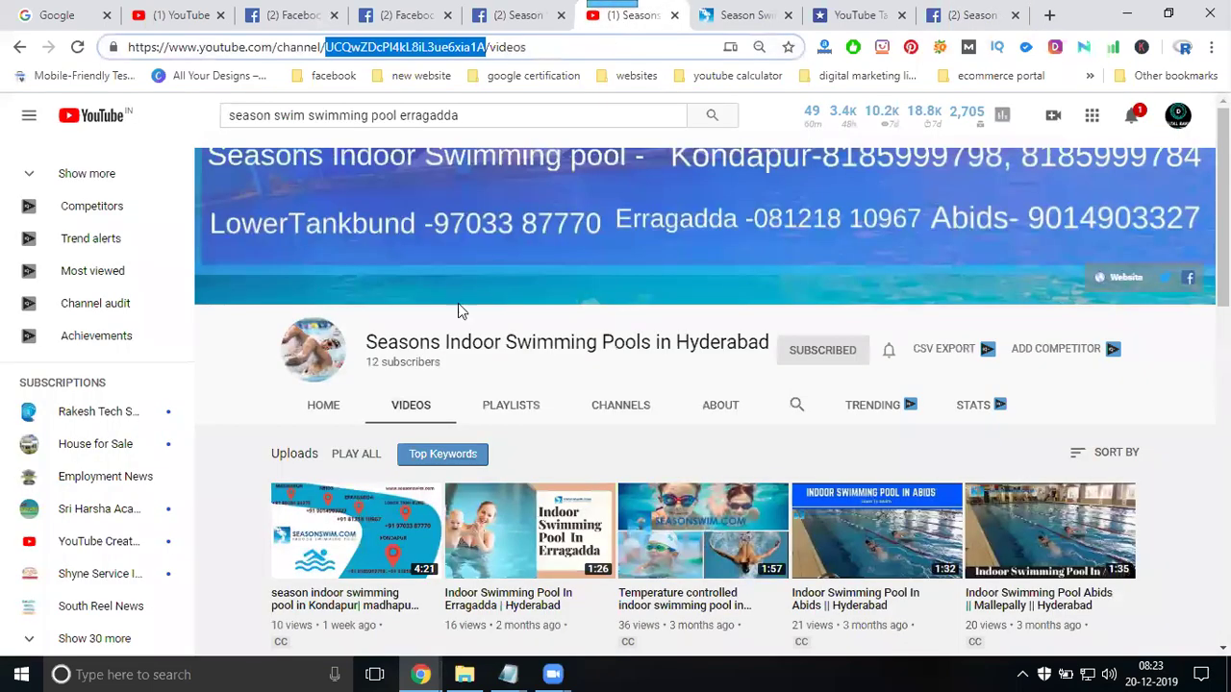
middle_click(394, 515)
left_click(673, 16)
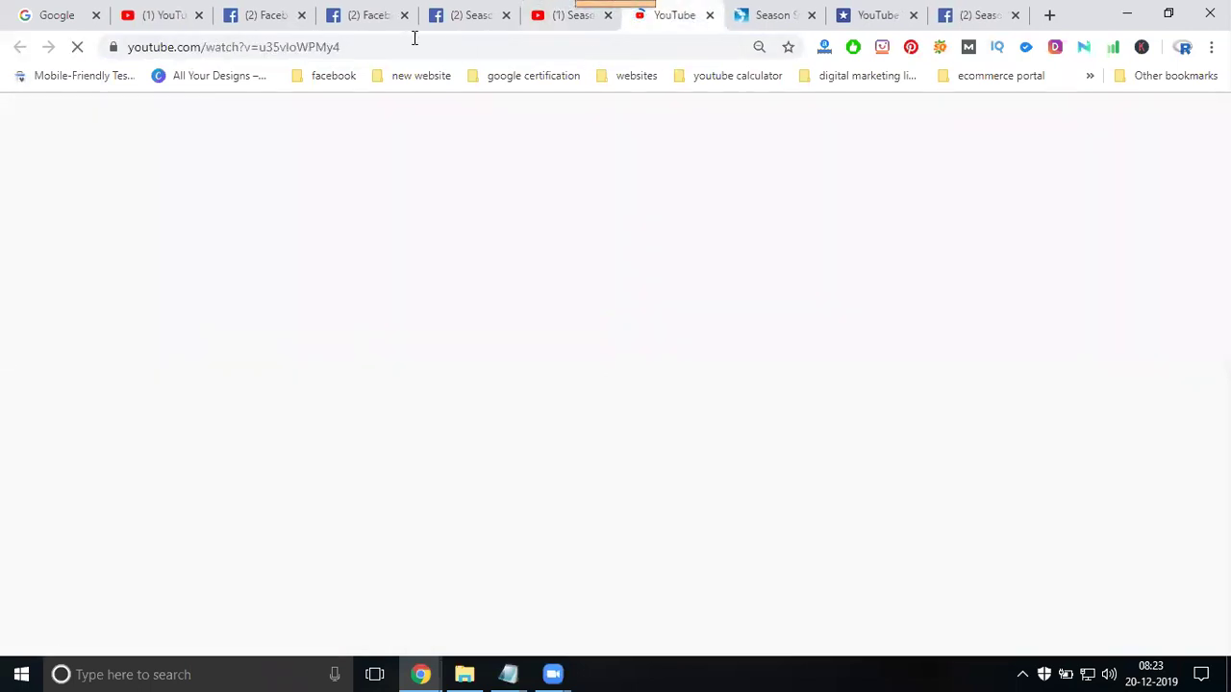
double_click(315, 48)
key("ctrl+c")
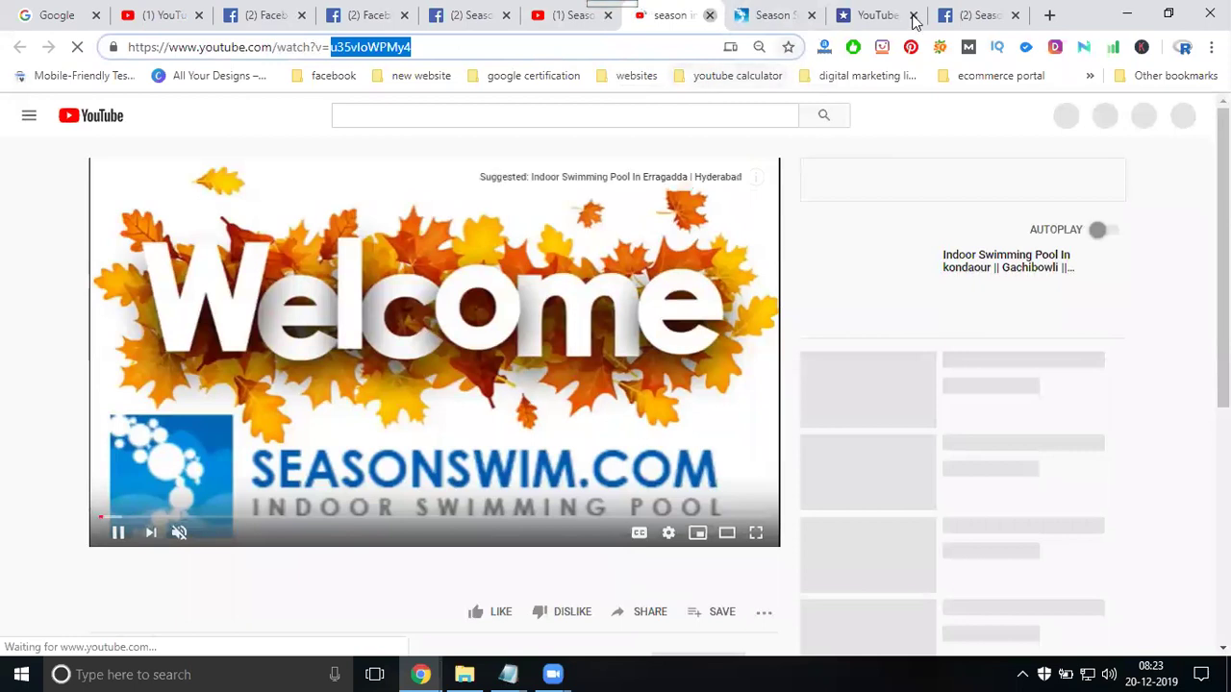
key("ctrl+w")
key("ctrl+v")
key("Return")
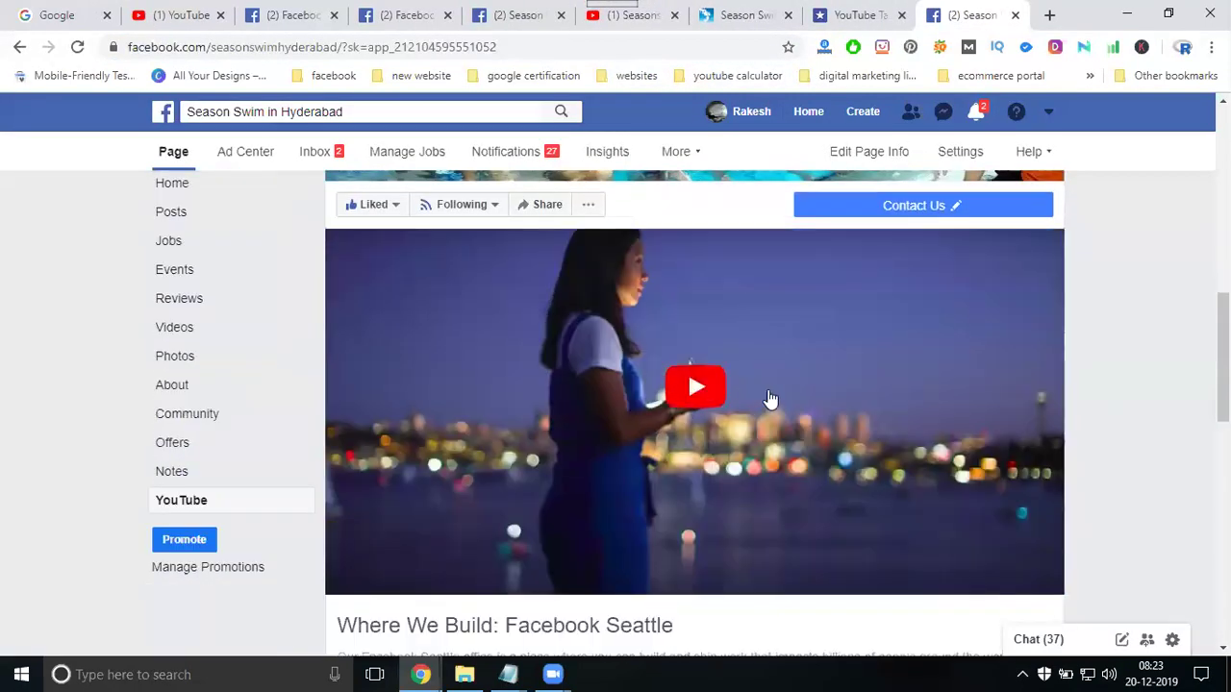
scroll(898, 428, "down", 3)
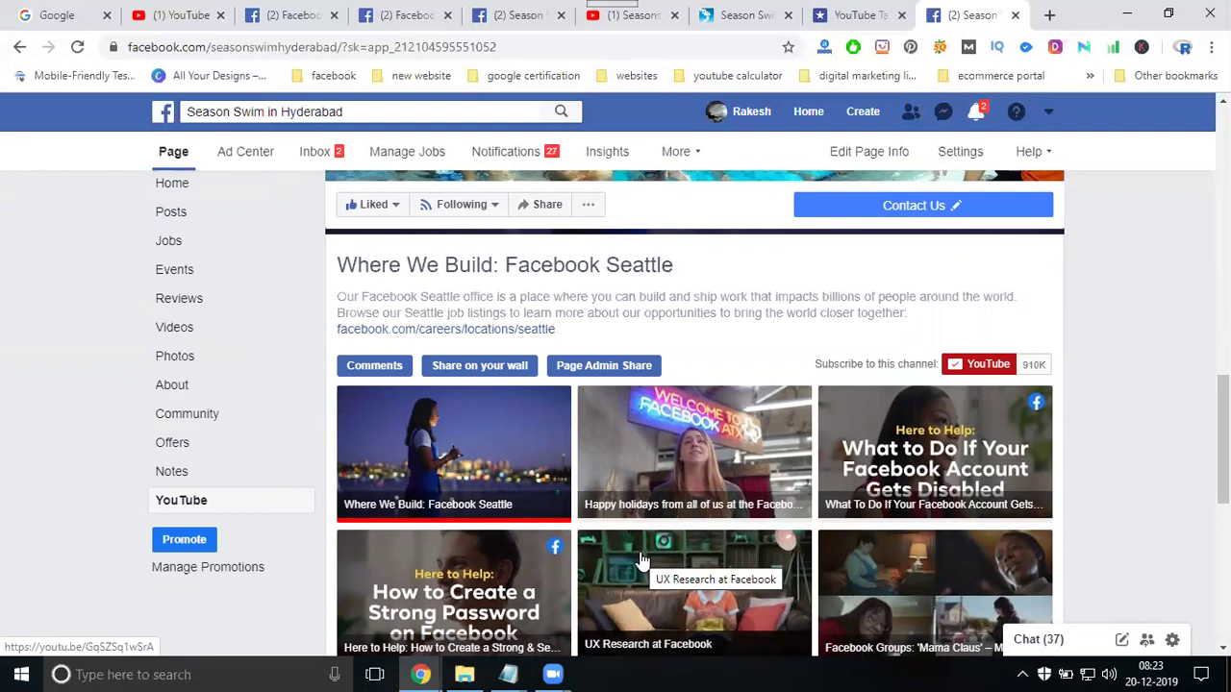
scroll(642, 561, "up", 5)
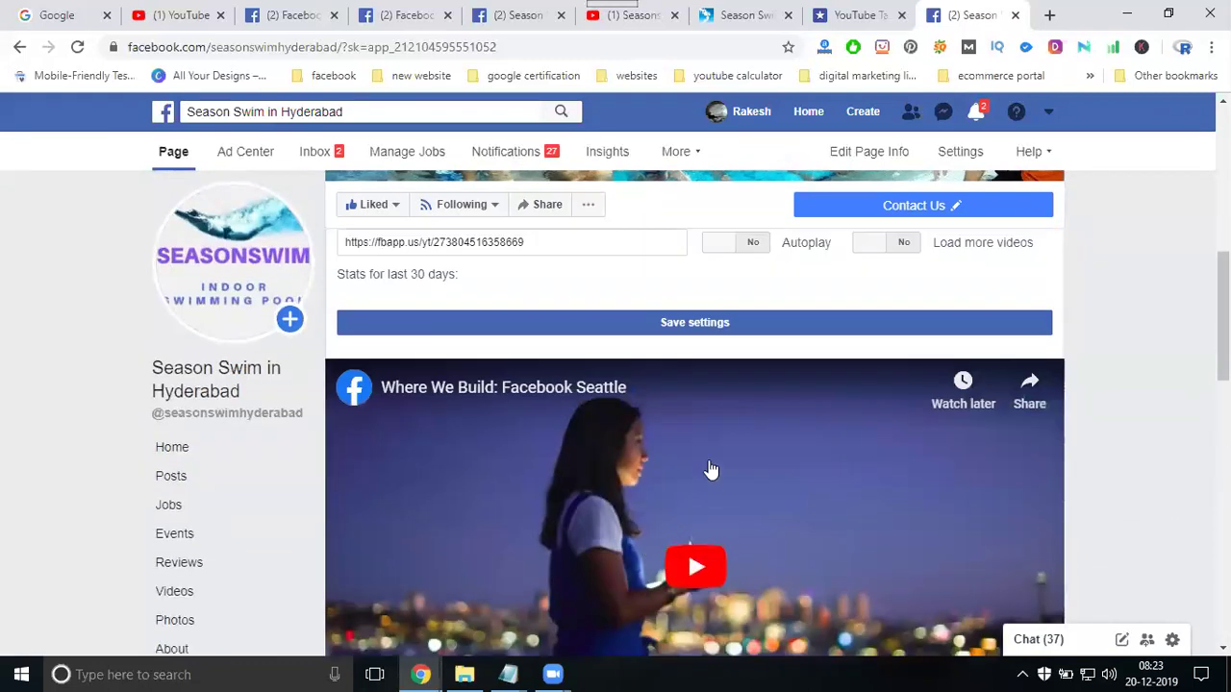
- Save the YouTube app settings, review the pool video gallery, and play the Kondapur video
left_click(702, 328)
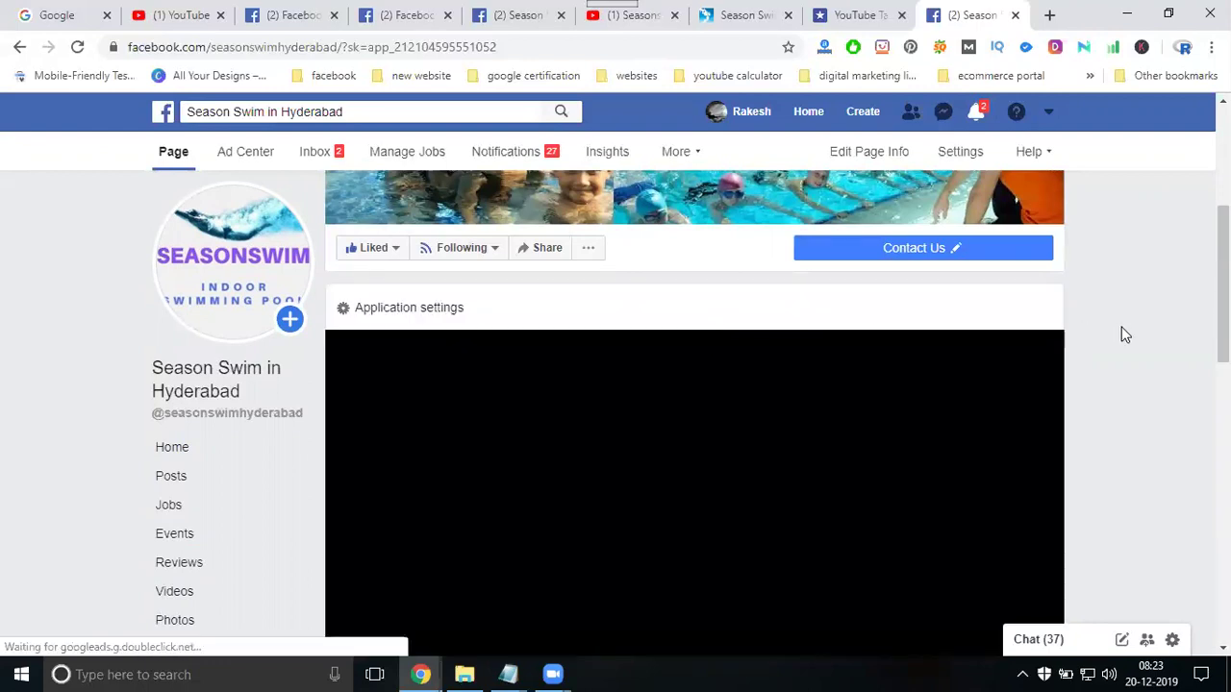
scroll(1125, 334, "down", 3)
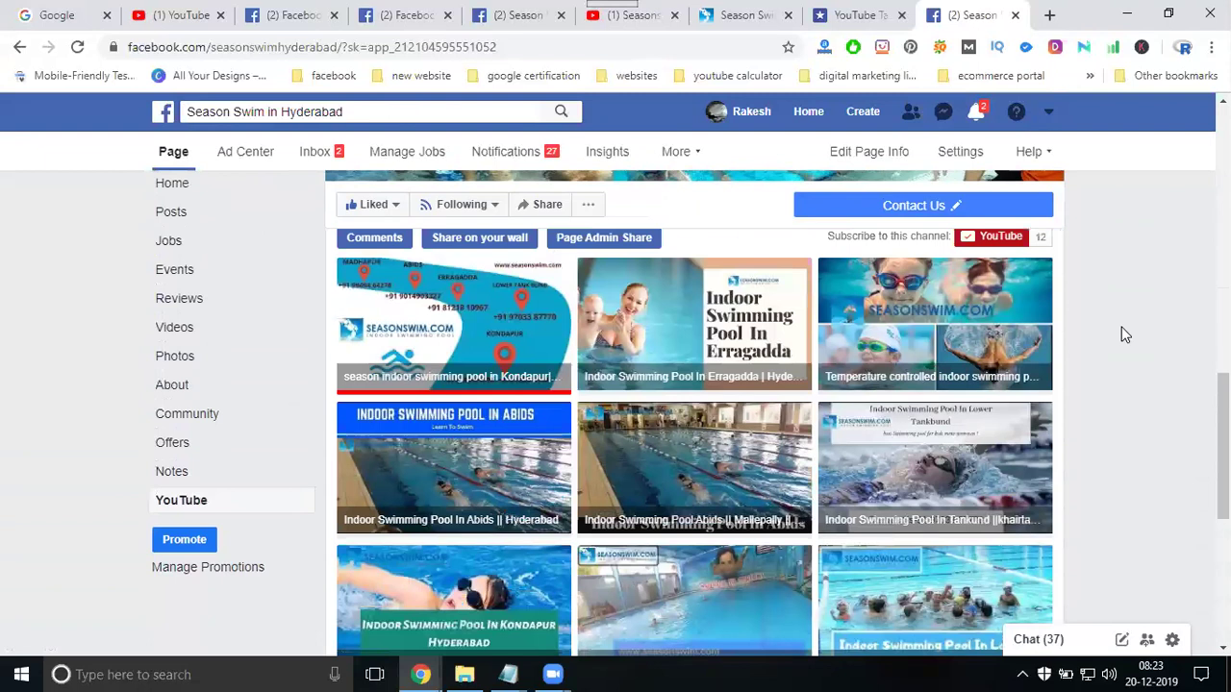
scroll(1125, 335, "down", 1)
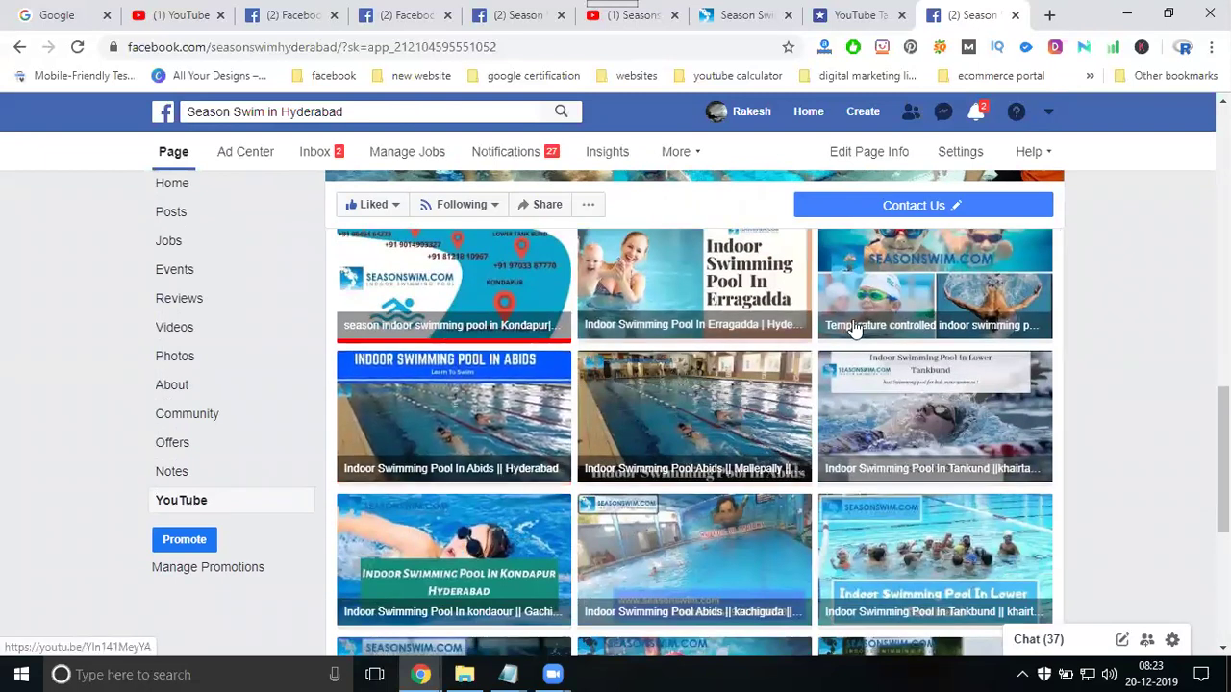
scroll(561, 508, "down", 3)
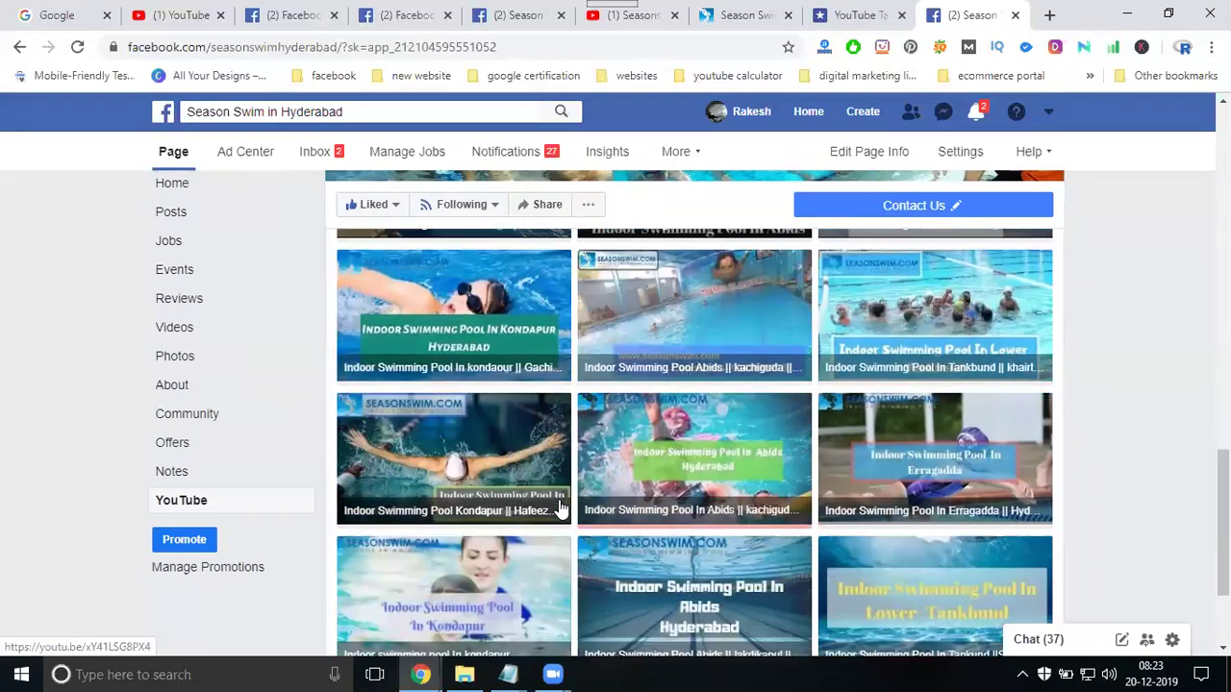
scroll(562, 507, "down", 2)
scroll(991, 322, "up", 5)
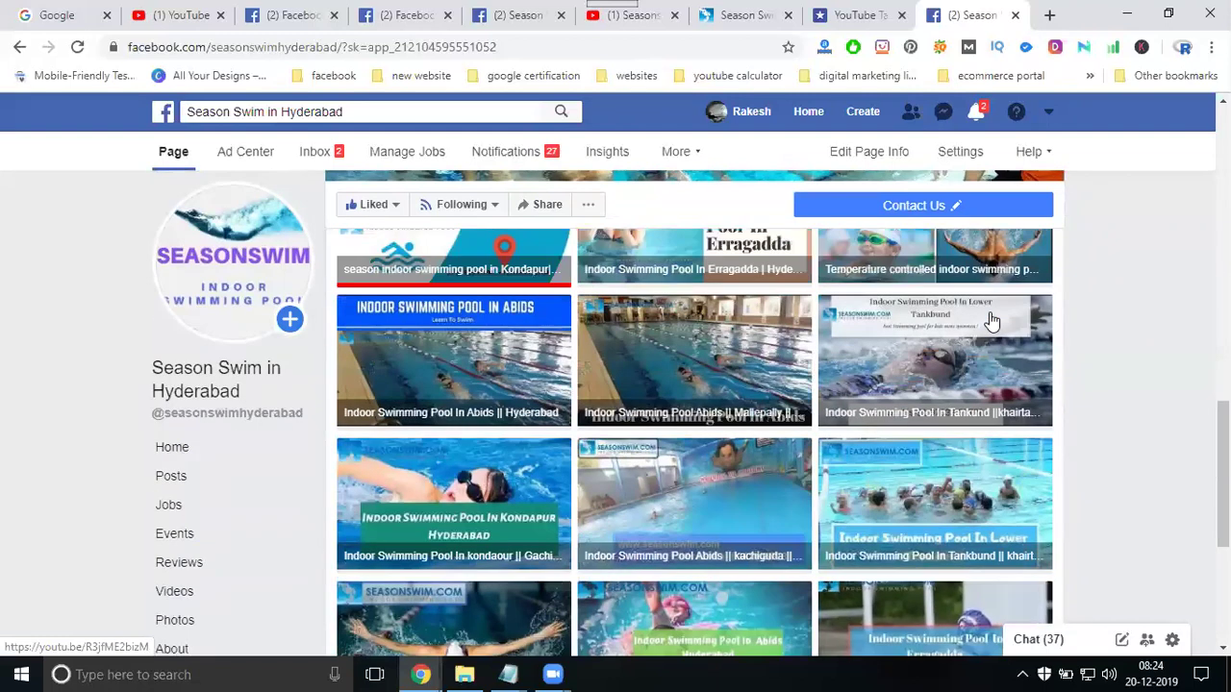
scroll(991, 321, "up", 2)
scroll(561, 421, "up", 3)
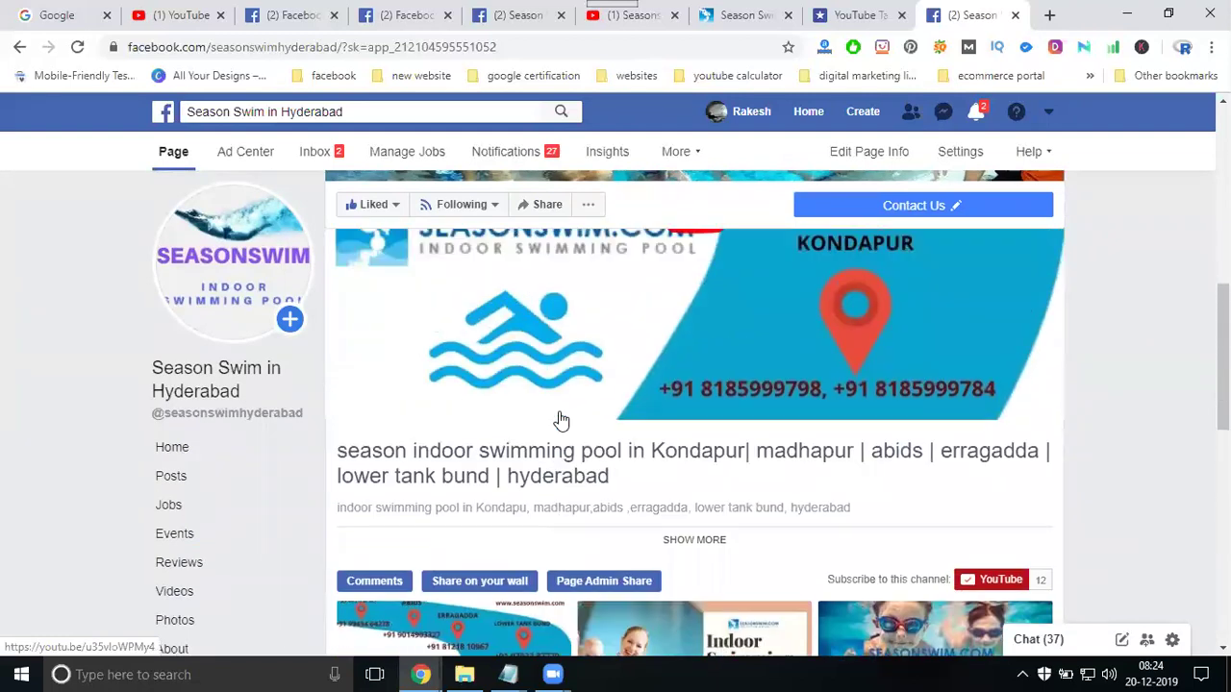
scroll(562, 420, "up", 1)
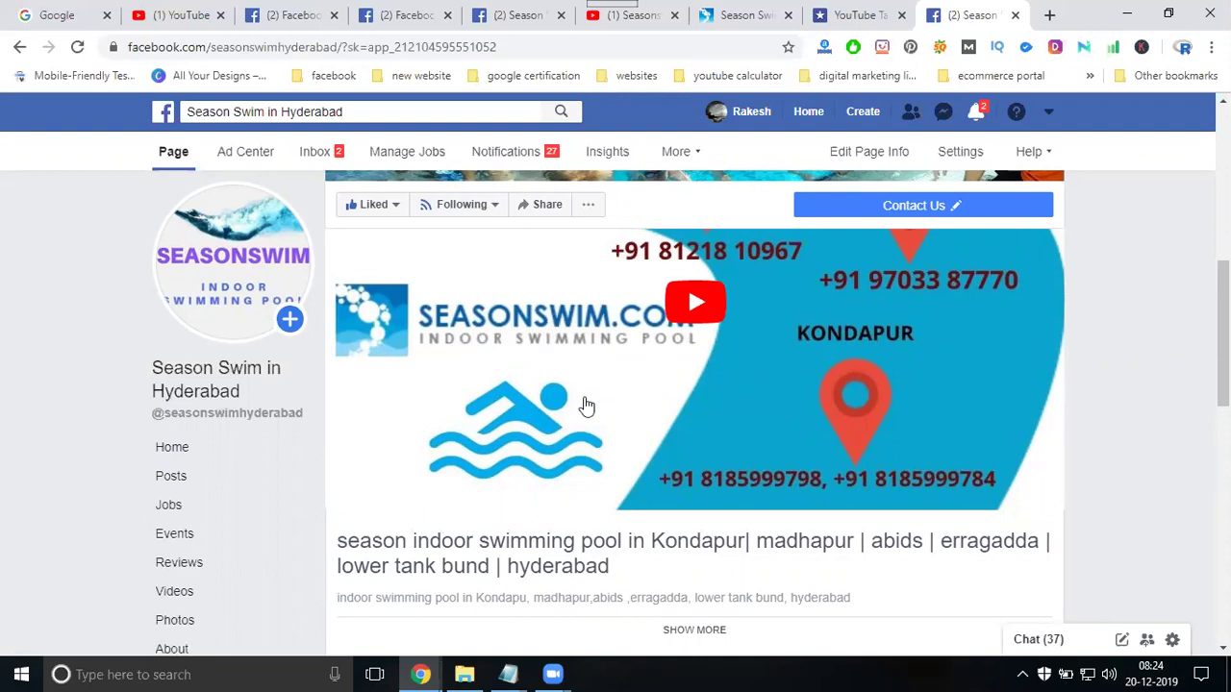
left_click(689, 423)
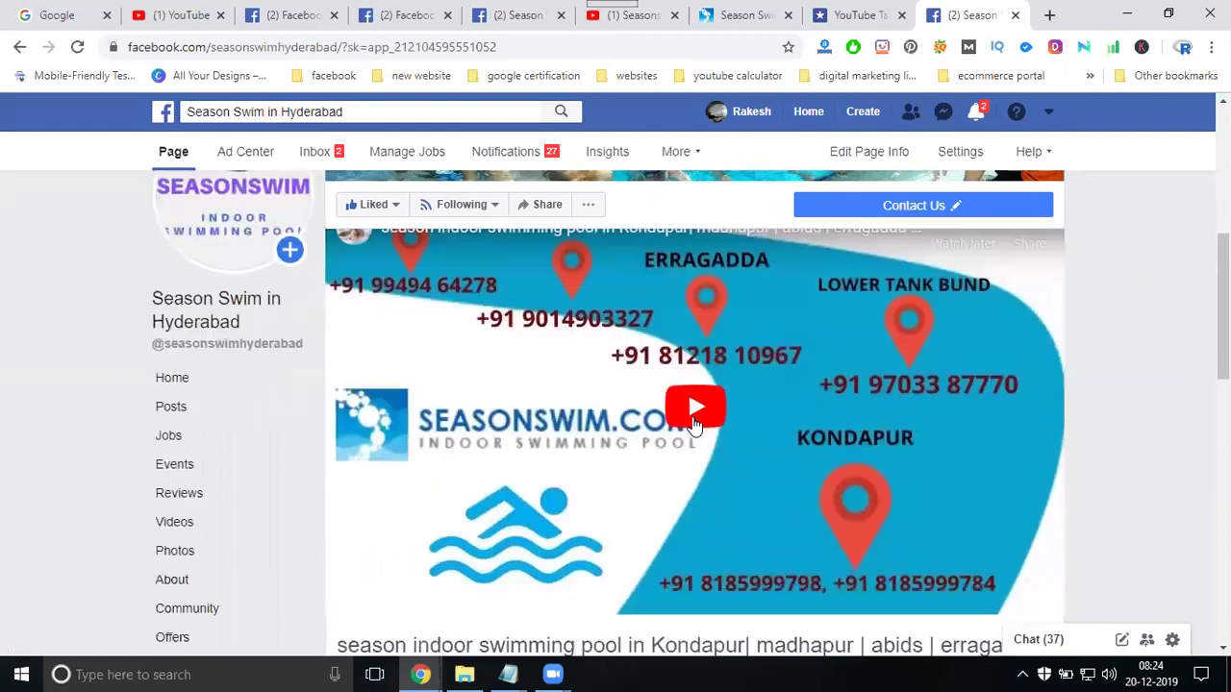
scroll(857, 415, "down", 7)
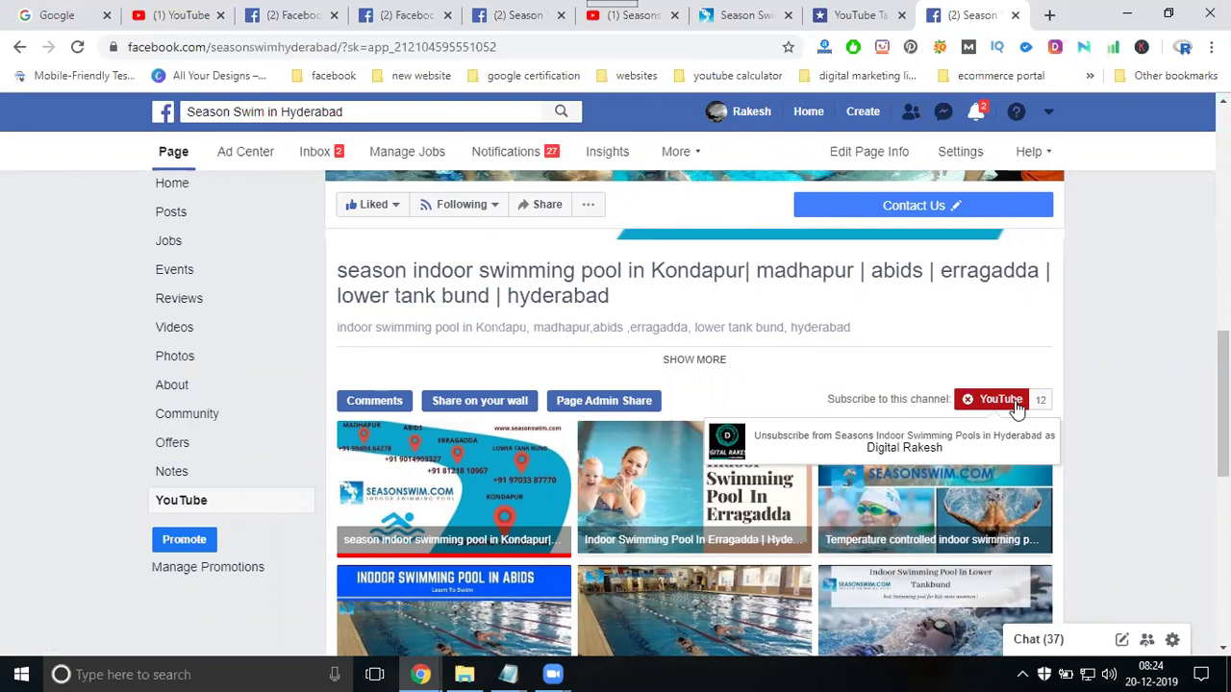
- In the page's Templates and Tabs settings, drag the YouTube tab up to directly below Home
left_click(186, 505)
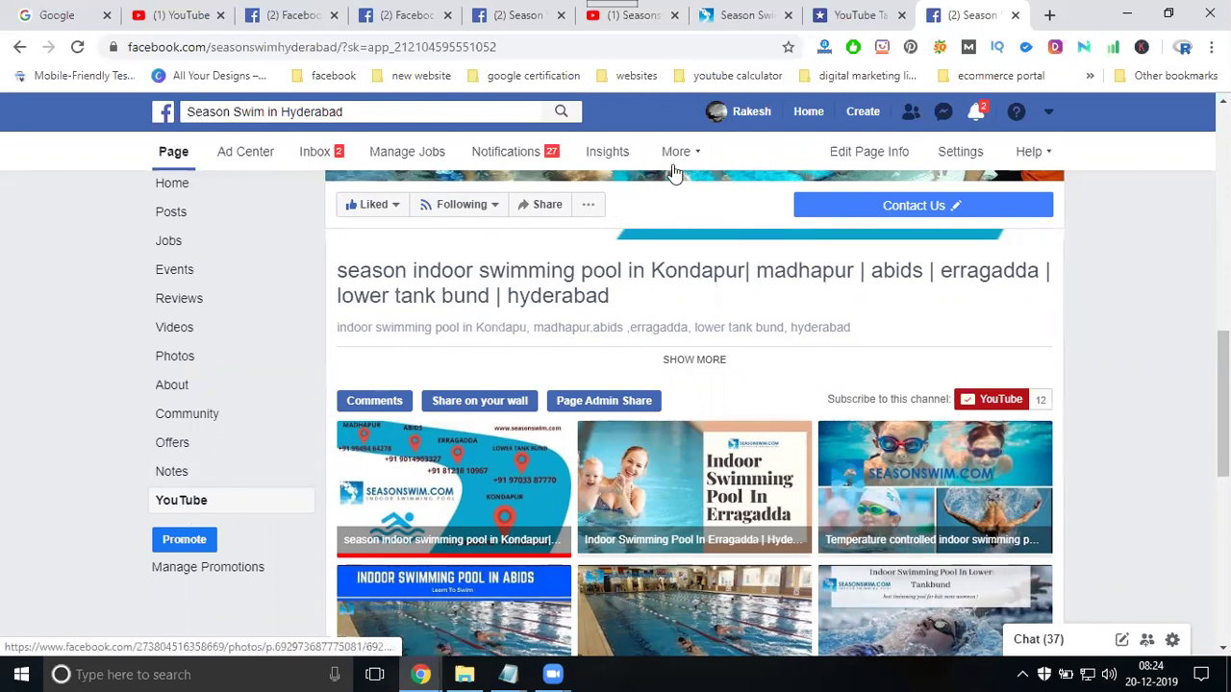
left_click(952, 153)
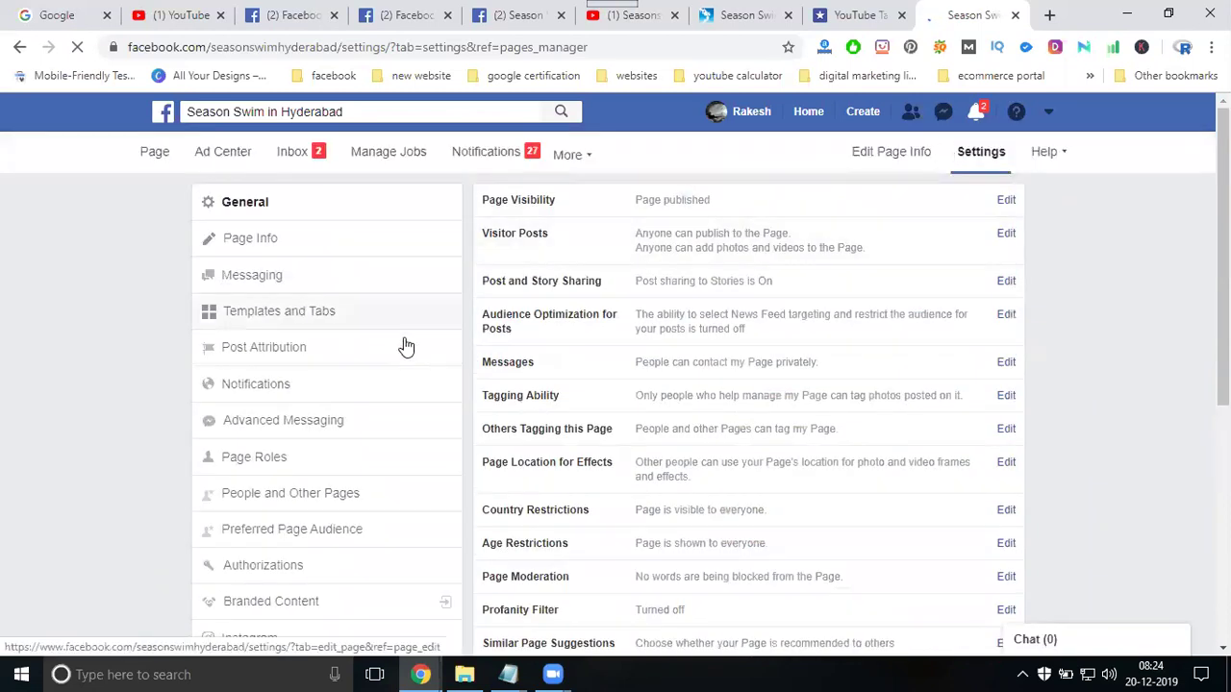
left_click(310, 317)
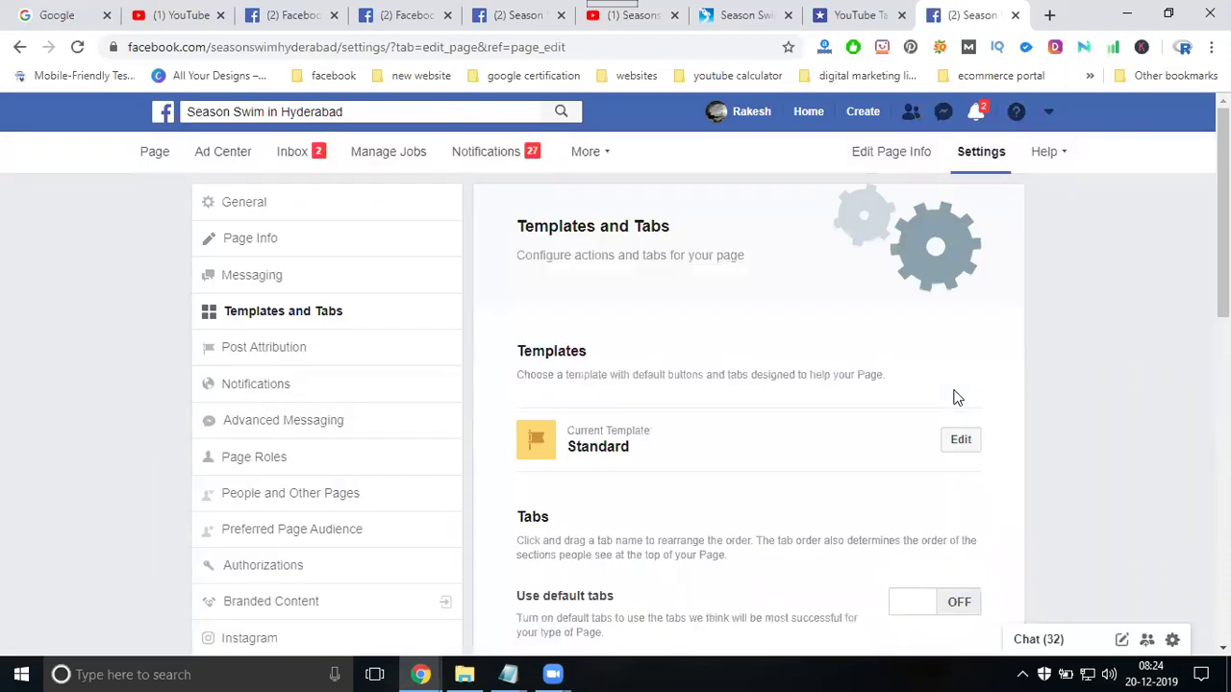
scroll(957, 398, "down", 6)
scroll(930, 405, "down", 4)
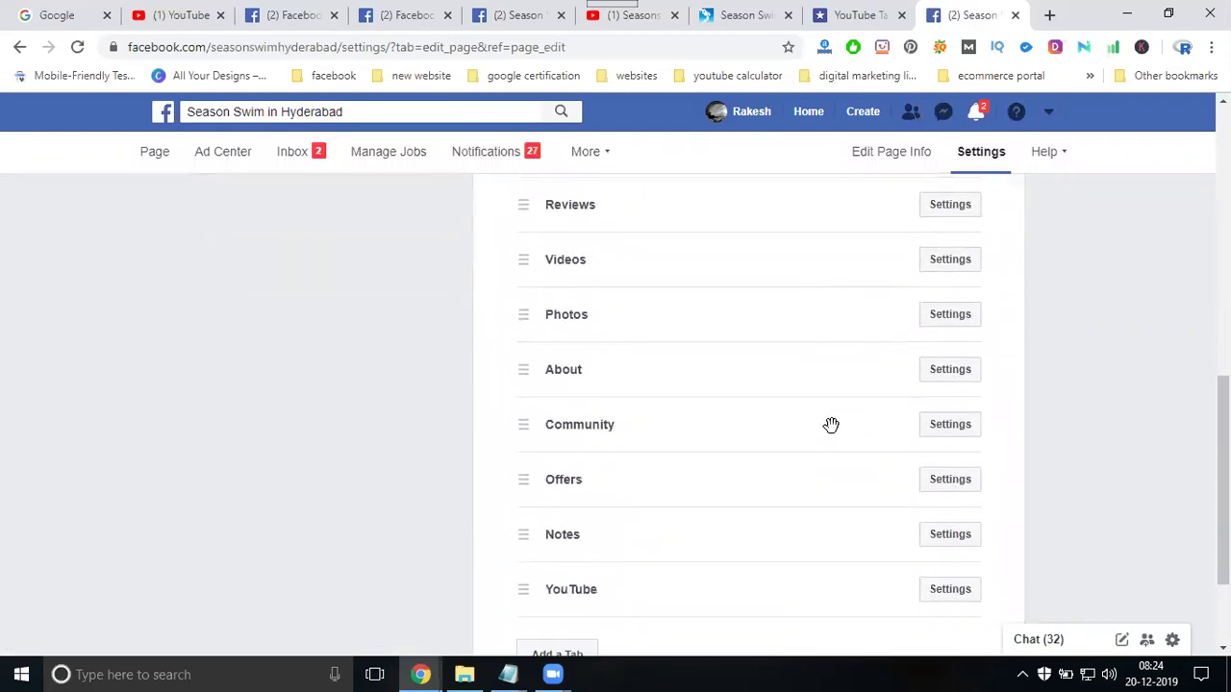
left_click_drag(524, 442, 525, 356)
scroll(519, 327, "up", 5)
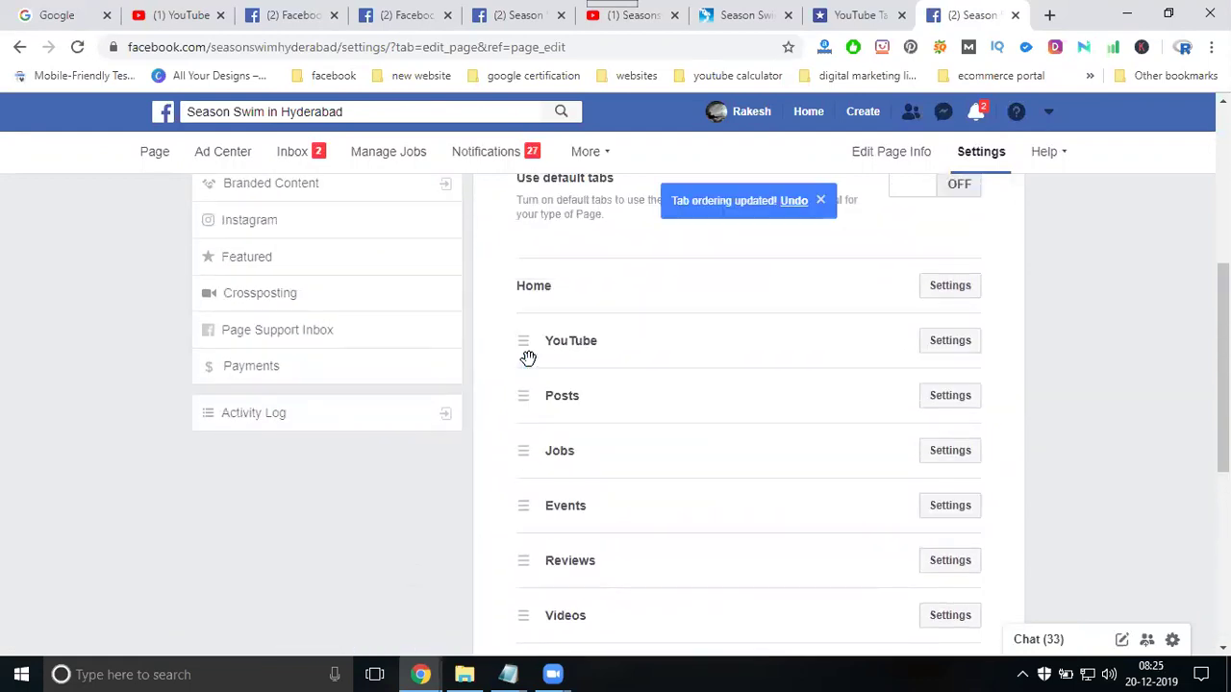
scroll(1086, 314, "down", 3)
scroll(1091, 318, "down", 2)
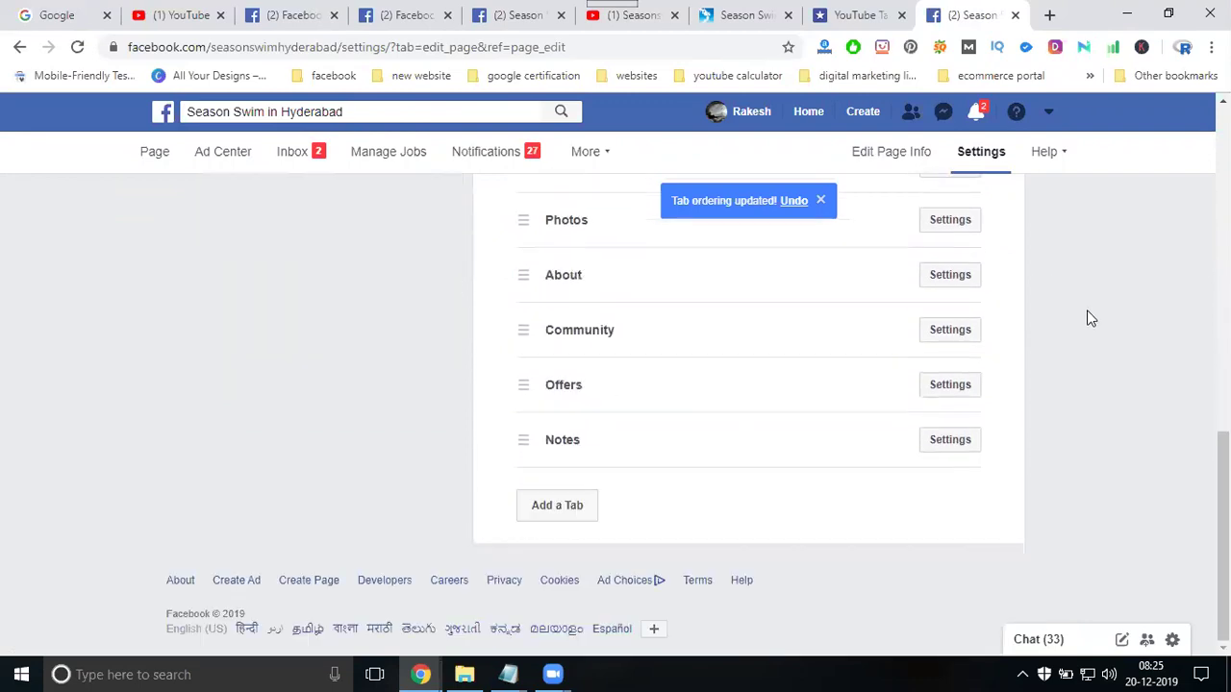
scroll(818, 412, "up", 10)
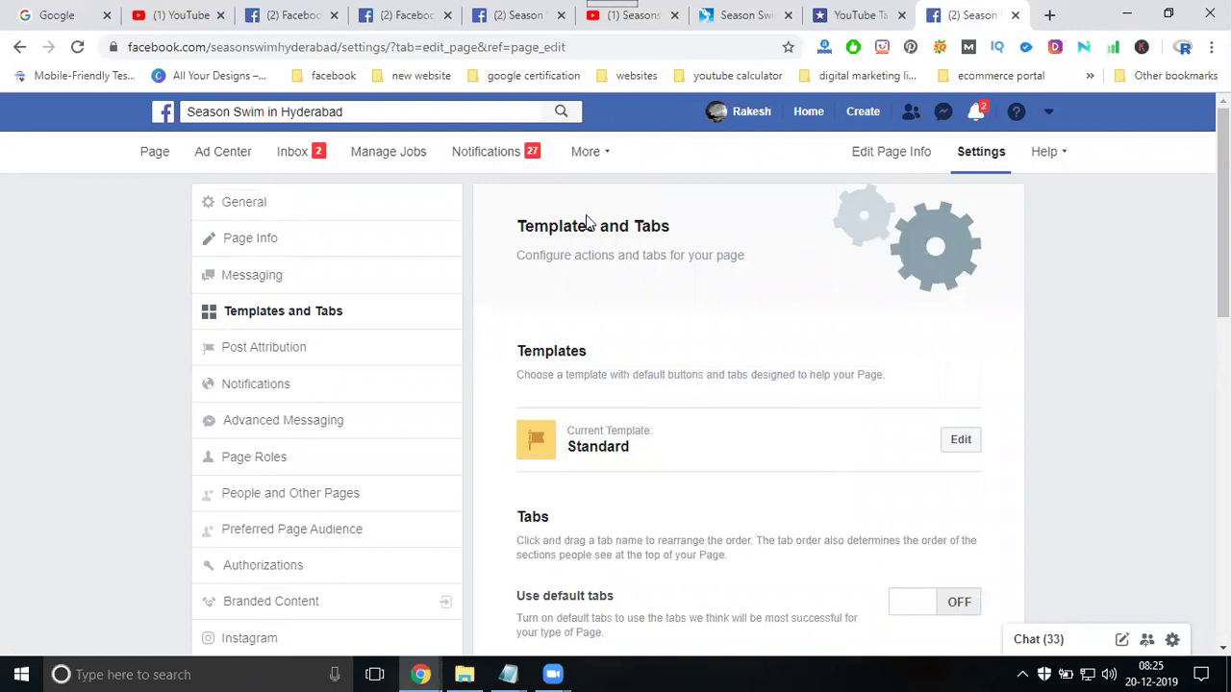
left_click(508, 13)
- Reload the Season Swim page and open its YouTube tab to browse the pool videos
left_click(81, 48)
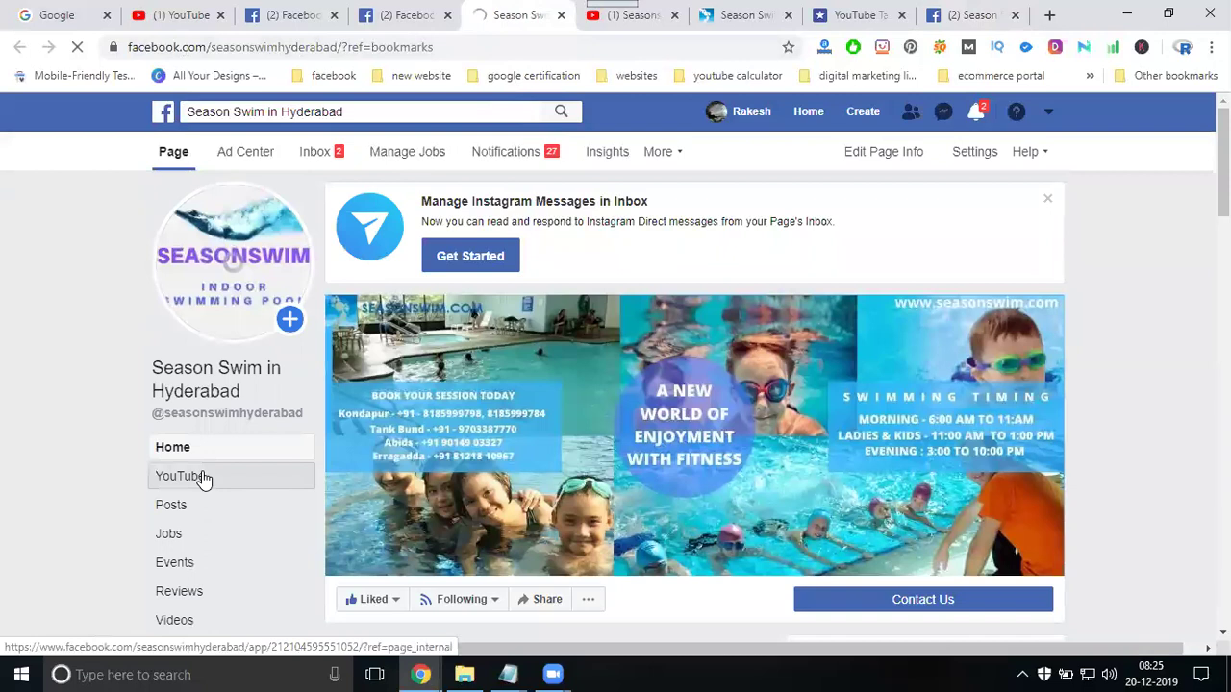
left_click(203, 478)
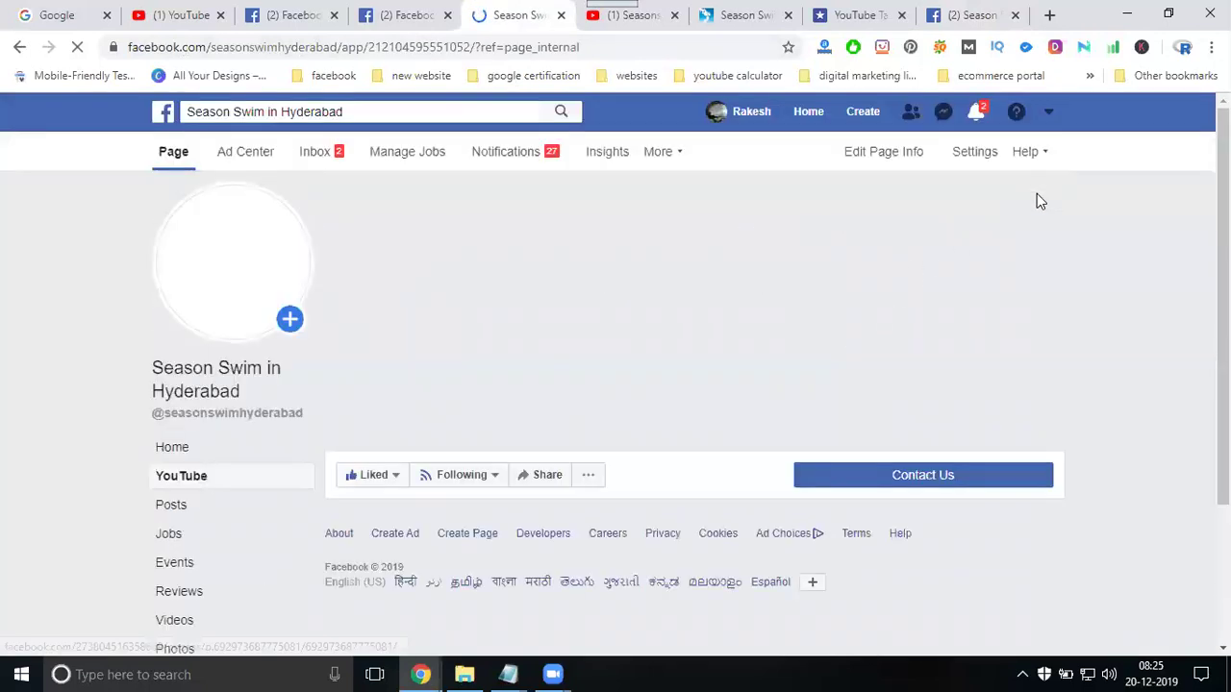
scroll(1091, 257, "down", 3)
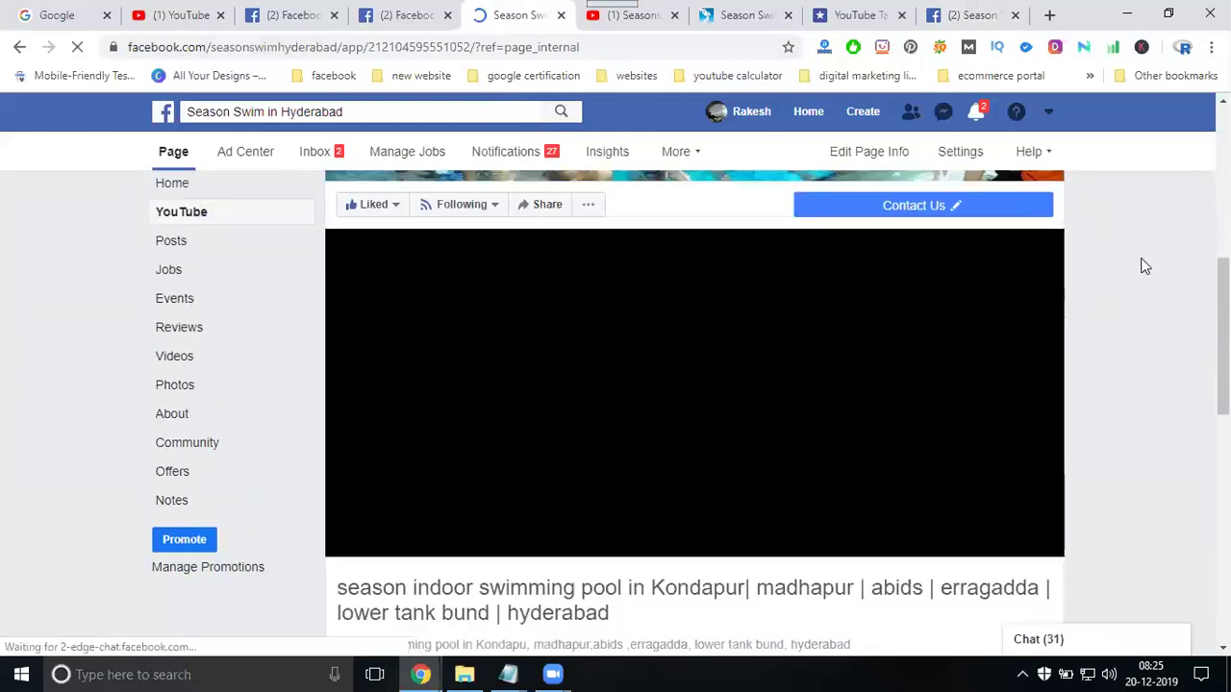
scroll(1144, 274, "down", 2)
scroll(1144, 278, "down", 5)
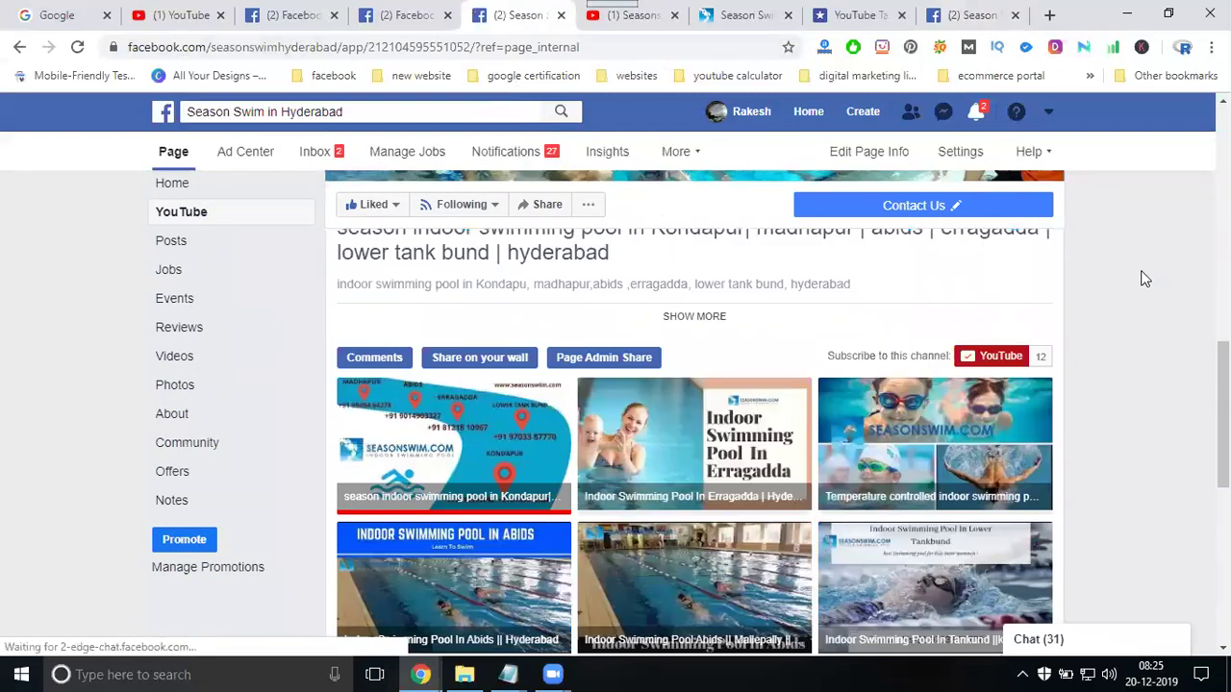